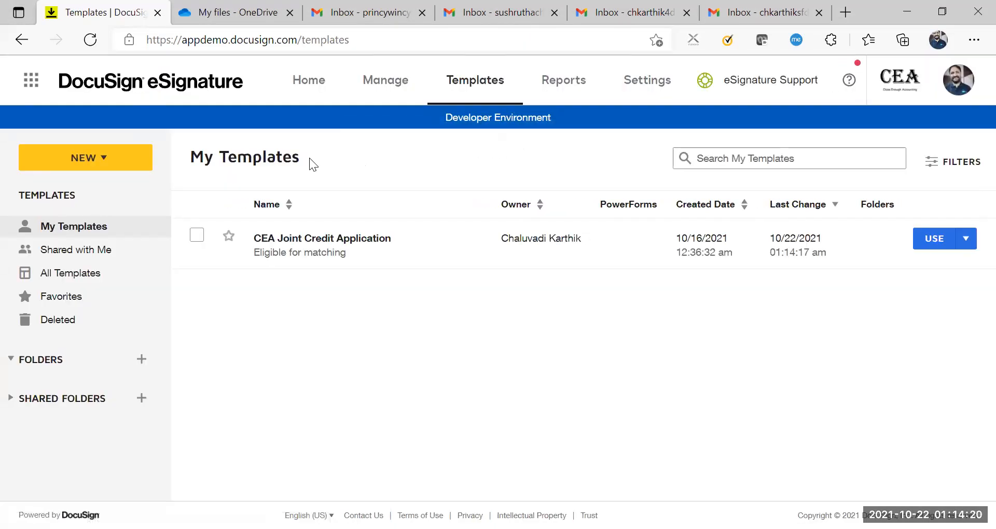
# - Log out of the template owner's account and log back in with a saved e-mail and its password
pyautogui.click(958, 80)
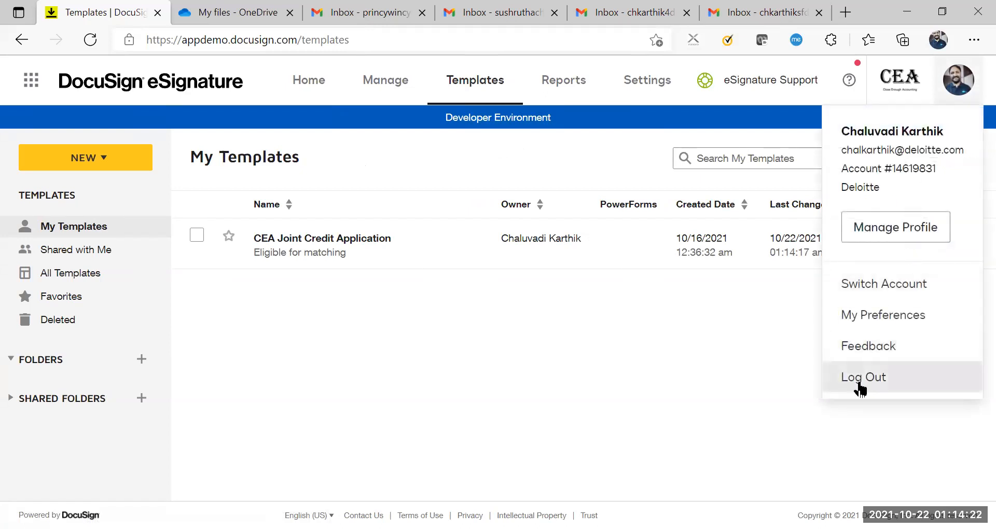
pyautogui.click(860, 388)
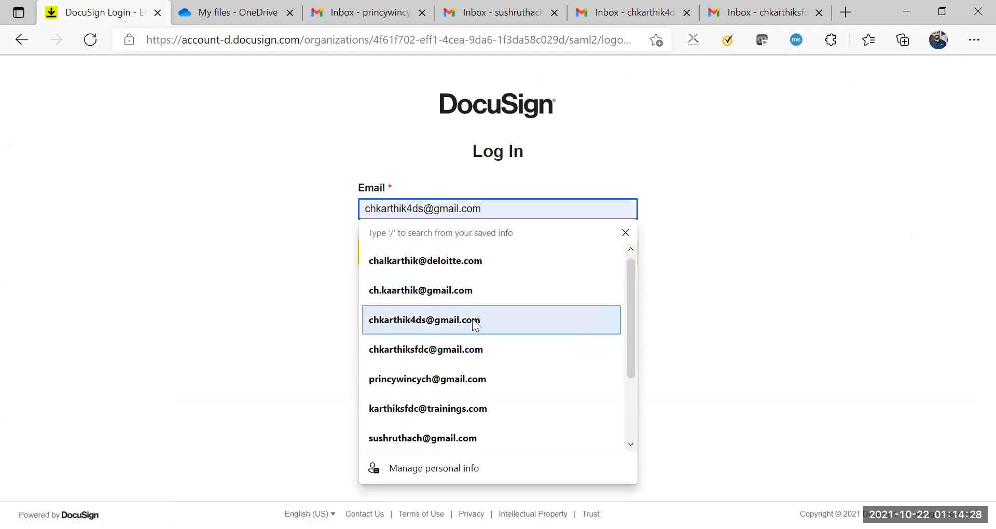
pyautogui.click(475, 322)
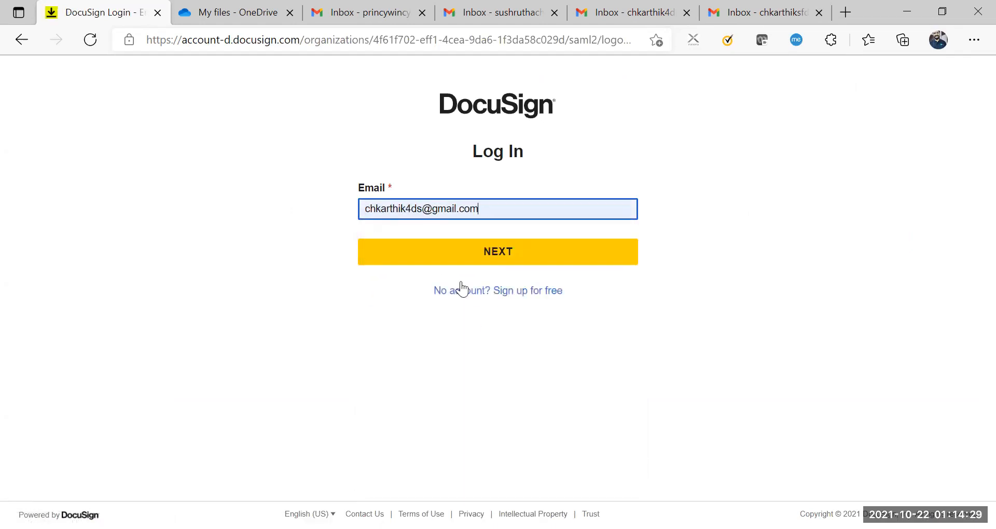
pyautogui.click(443, 253)
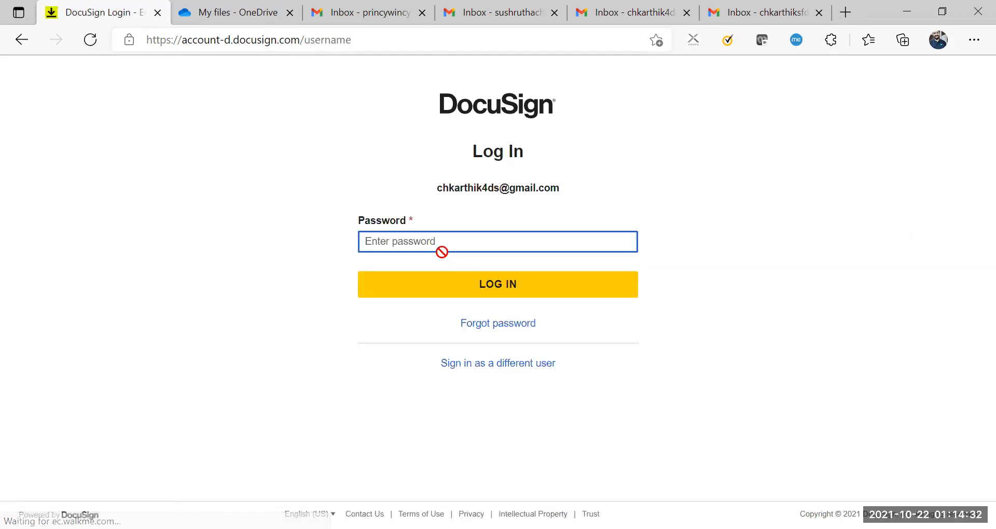
pyautogui.write('•')
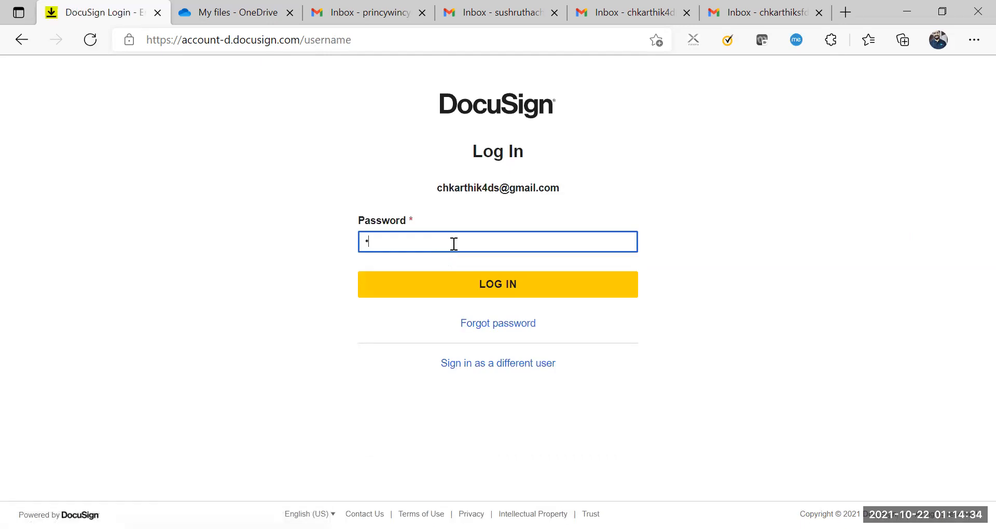
pyautogui.write('•••••••')
pyautogui.click(430, 281)
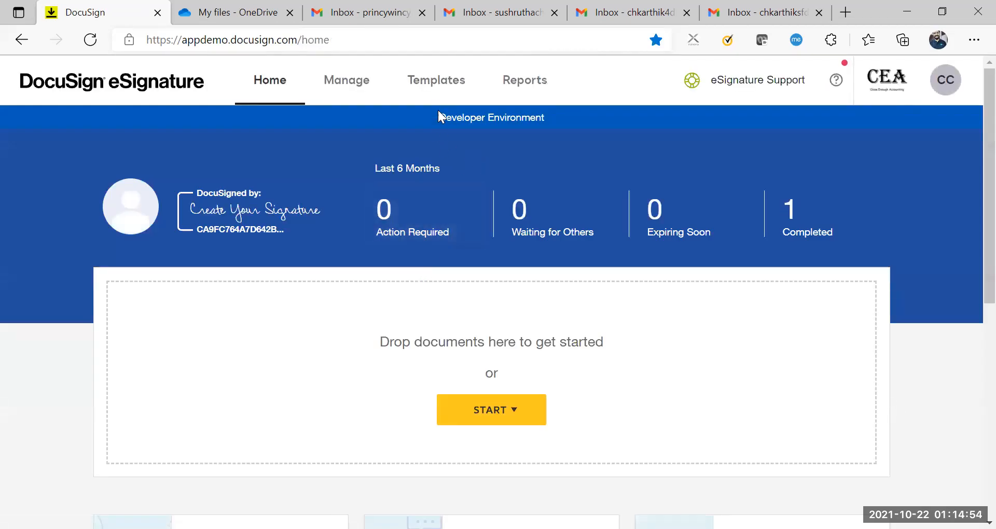
# - Start a new envelope from the shared CEA Joint Credit Application template
pyautogui.click(442, 91)
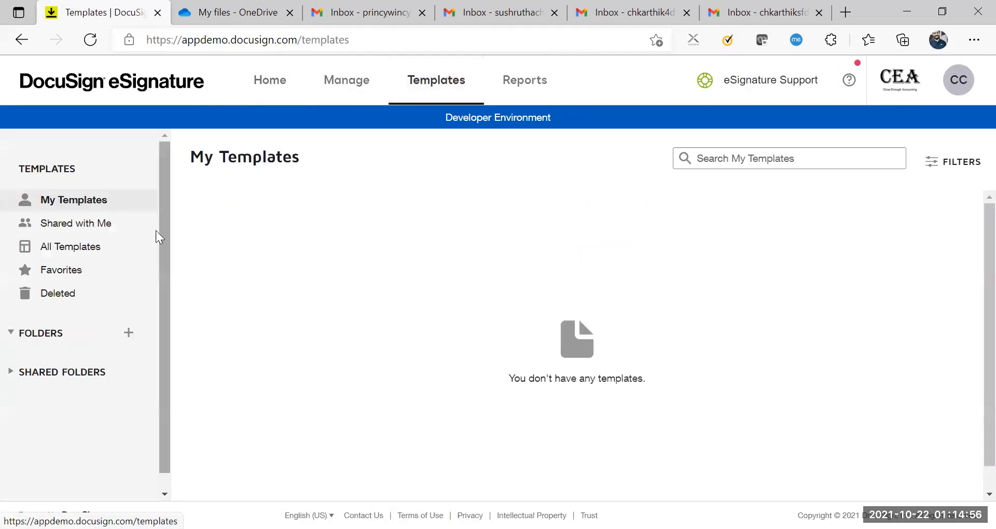
pyautogui.click(108, 229)
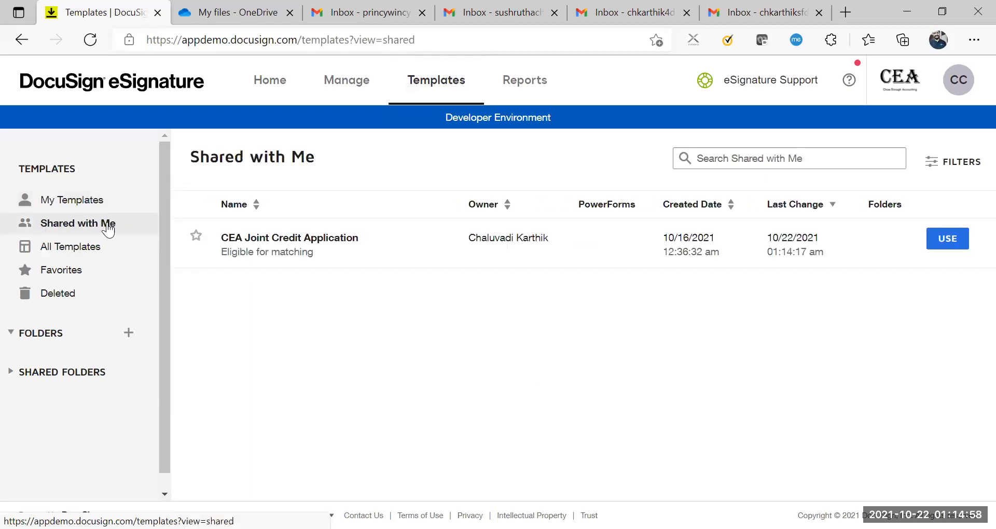
pyautogui.click(335, 251)
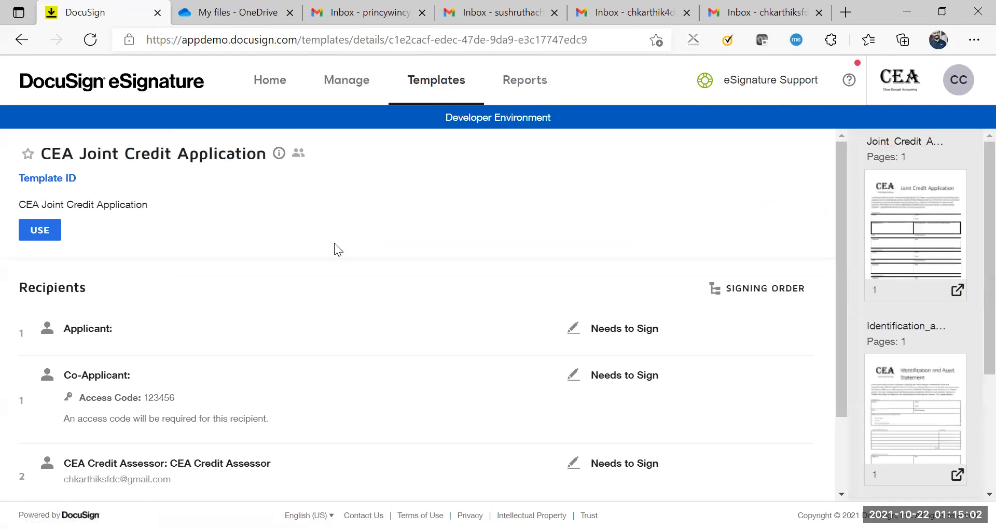
pyautogui.click(43, 231)
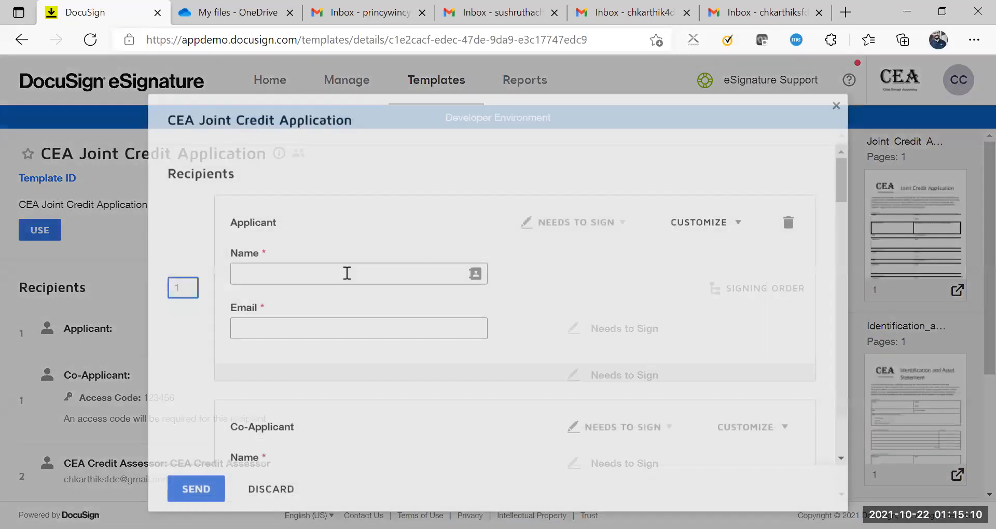
# - Add the saved applicant contact as recipient, with their mobile number for SMS verification
pyautogui.click(347, 273)
pyautogui.write('Appli')
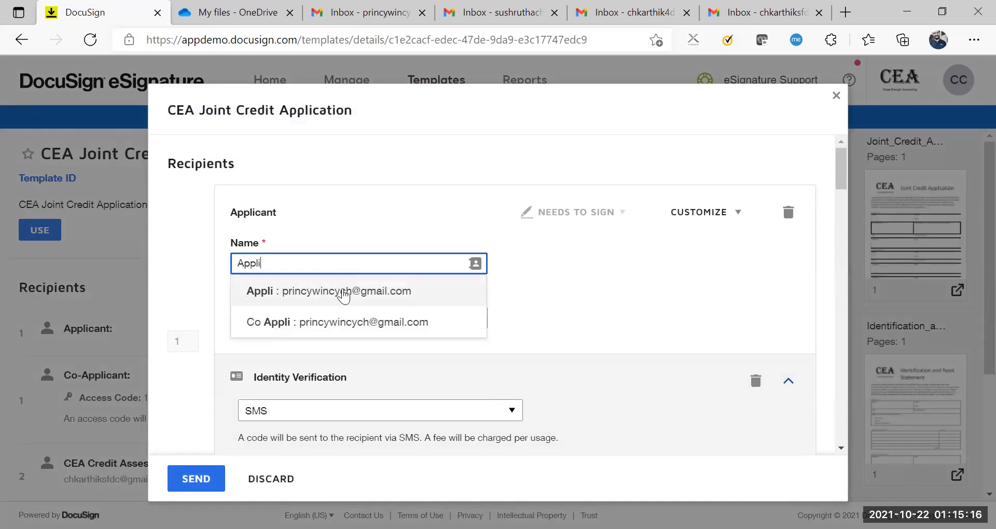
pyautogui.click(345, 291)
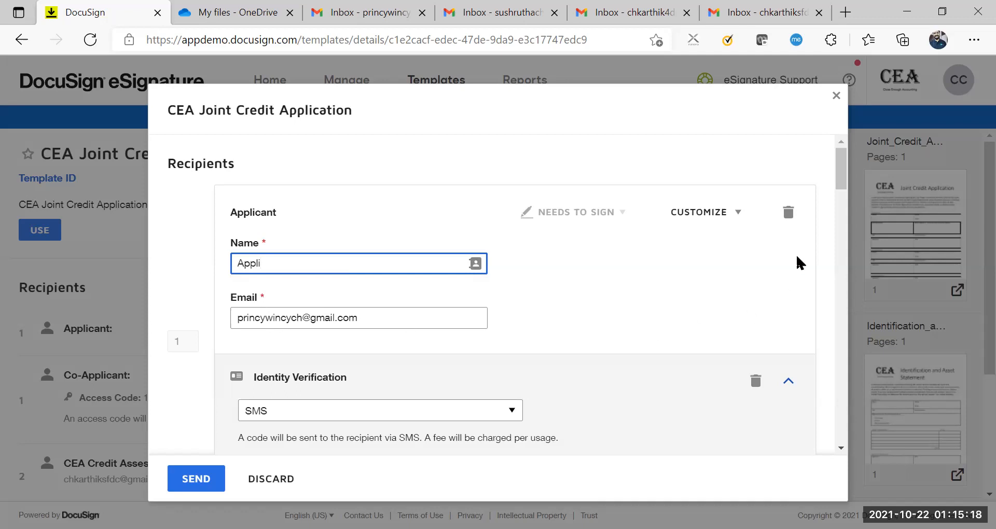
pyautogui.moveTo(842, 171); pyautogui.dragTo(843, 192)
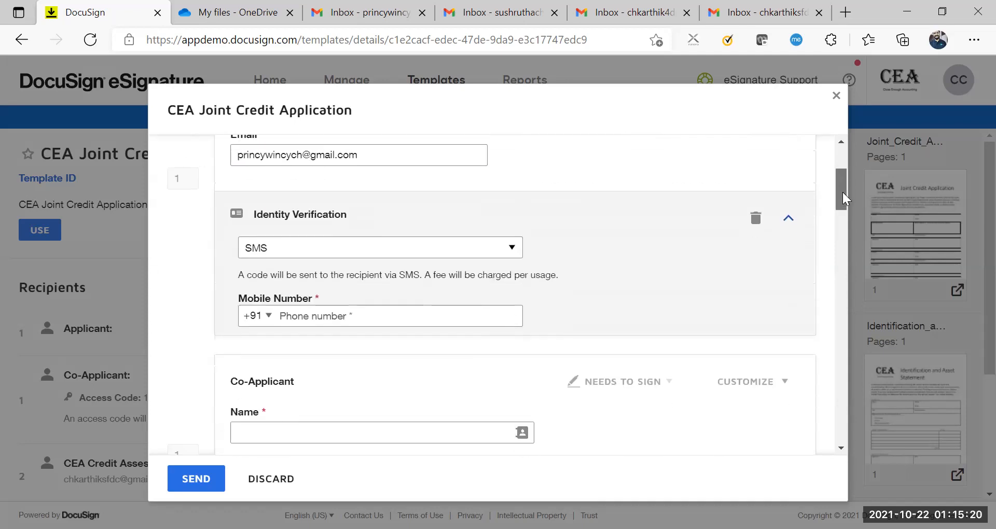
pyautogui.click(349, 318)
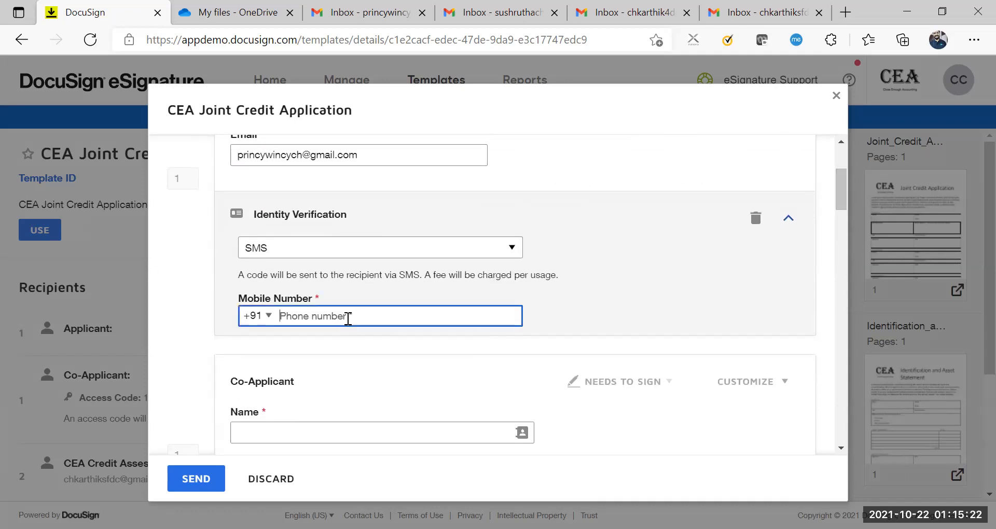
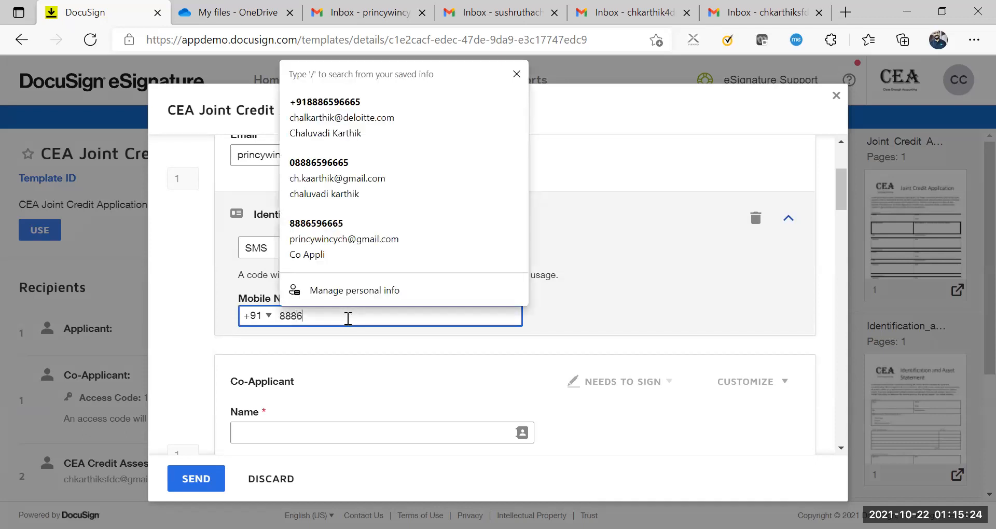
pyautogui.press('Tab')
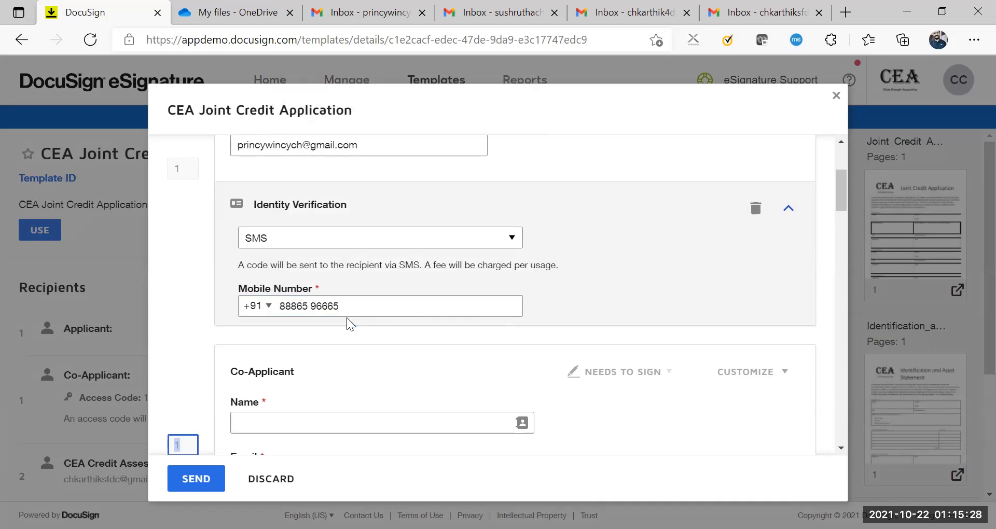
# - Add the saved co-applicant contact as second recipient and send the envelope
pyautogui.click(338, 419)
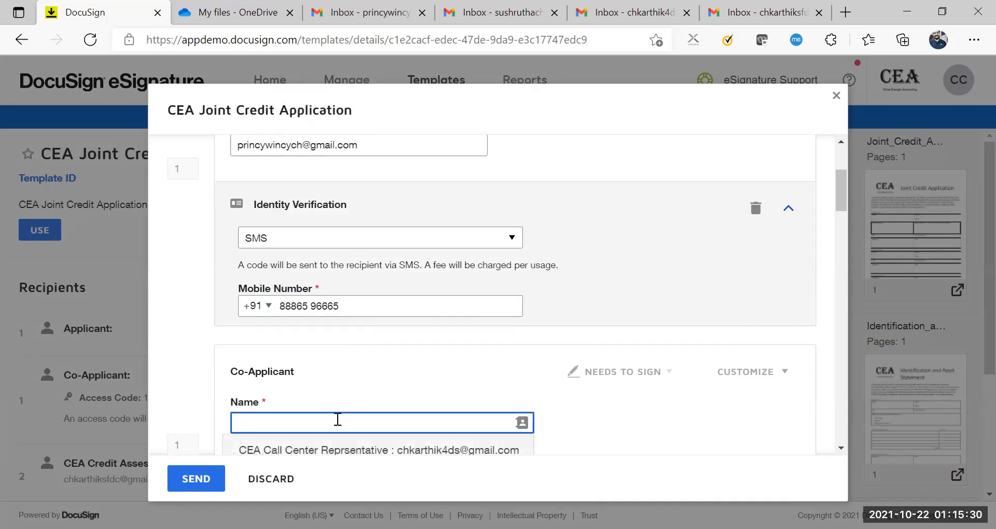
pyautogui.write('Co')
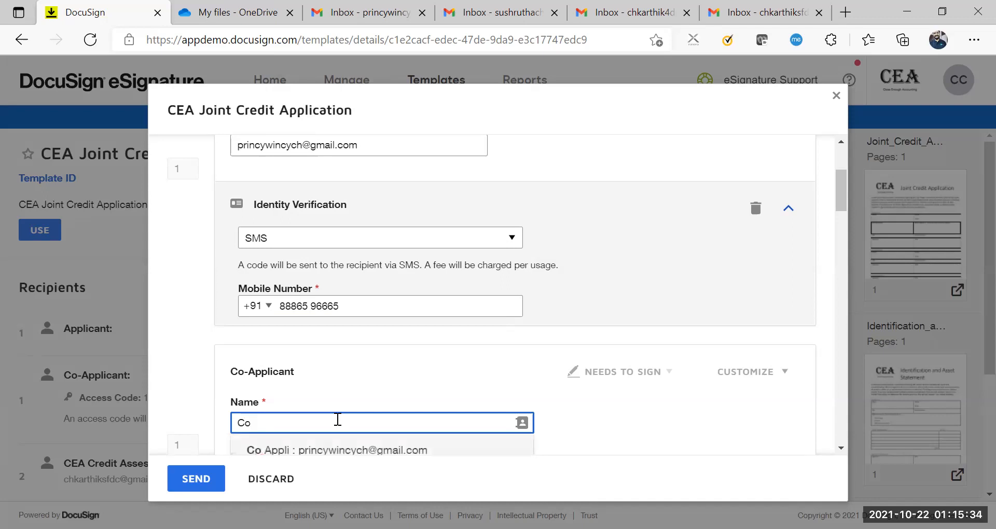
pyautogui.moveTo(838, 180); pyautogui.dragTo(838, 196)
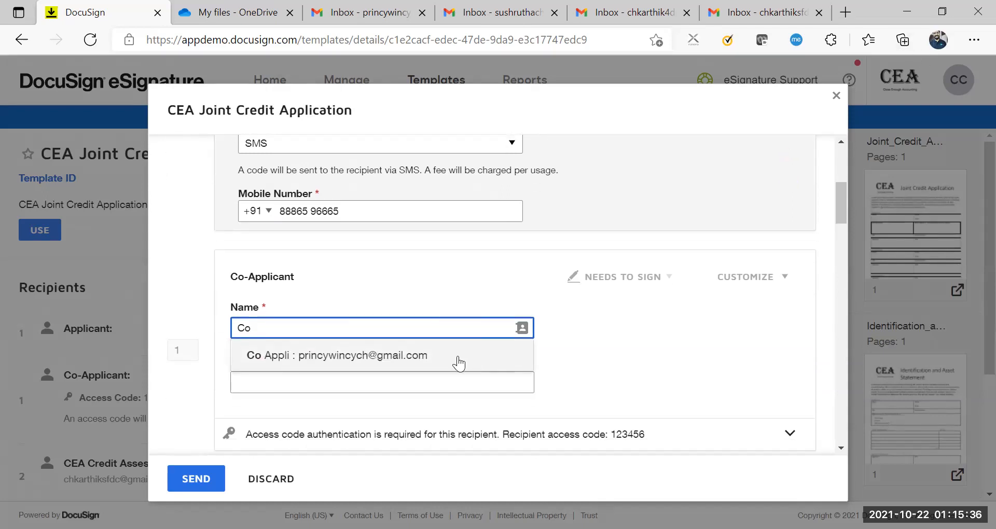
pyautogui.click(360, 357)
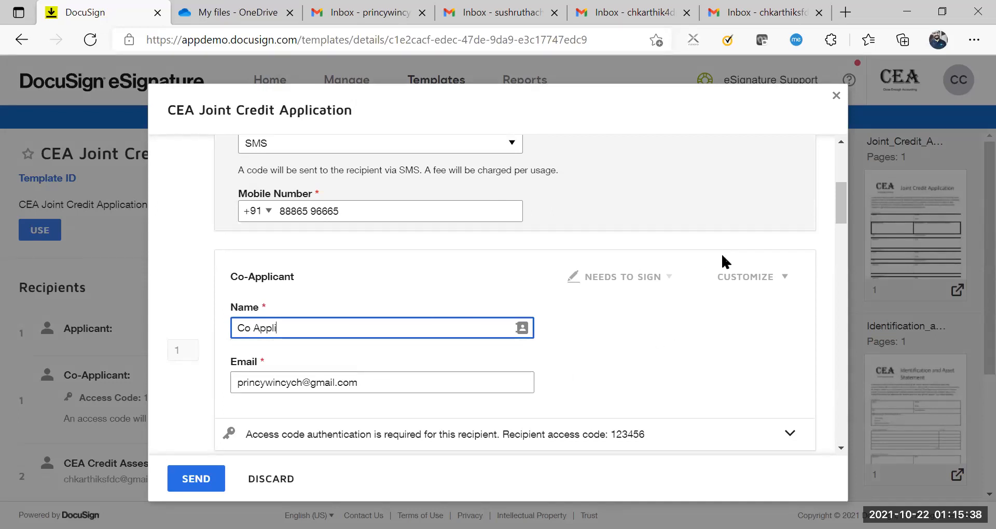
pyautogui.moveTo(840, 199); pyautogui.dragTo(842, 216)
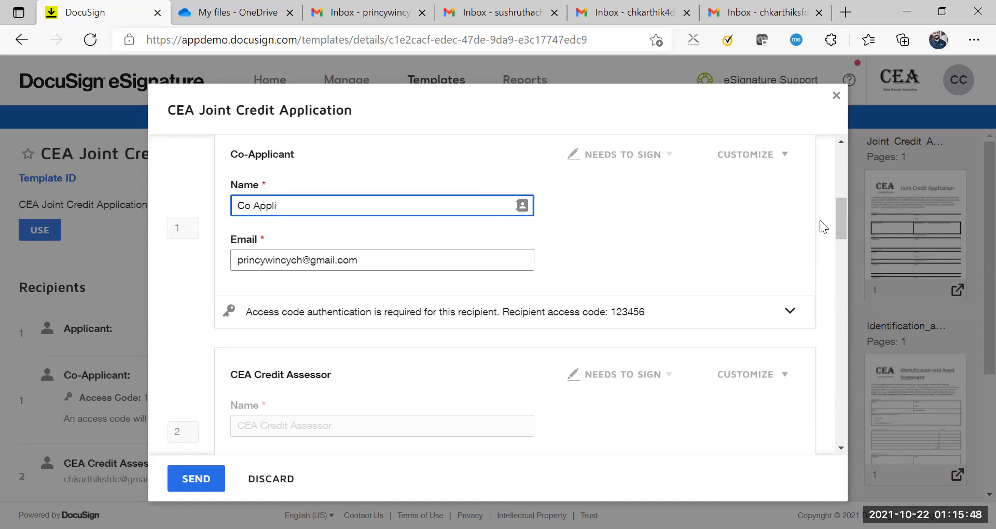
pyautogui.moveTo(843, 214); pyautogui.dragTo(851, 369)
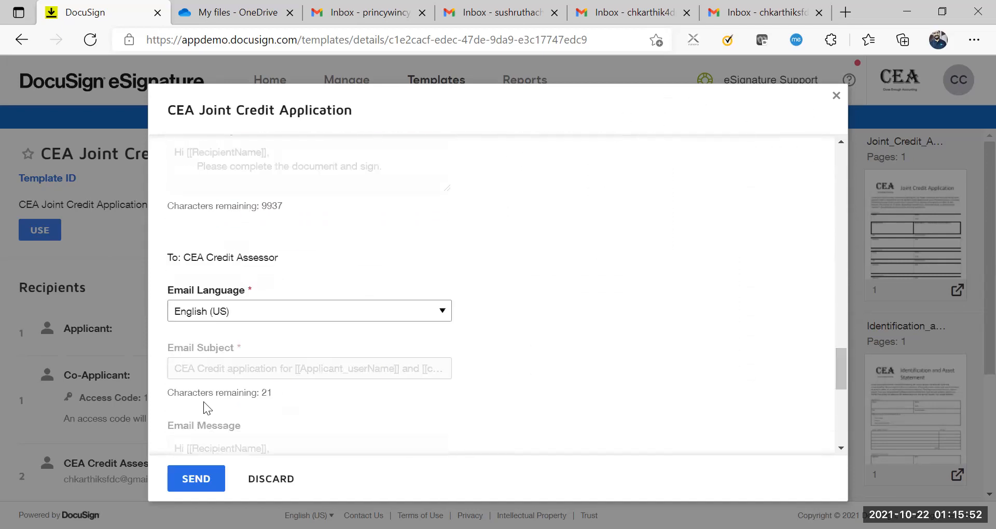
pyautogui.click(196, 478)
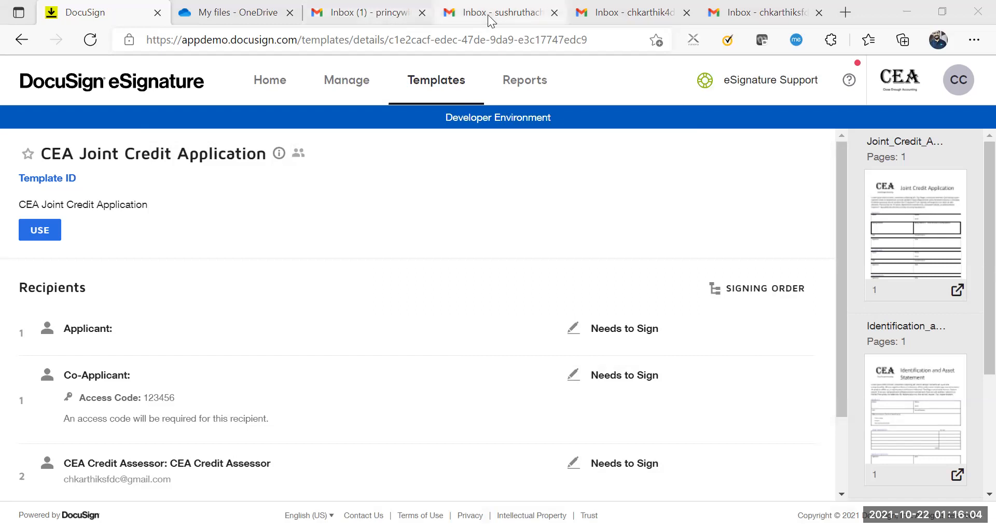
pyautogui.click(632, 19)
# - In the applicant's inbox, open the CEA Credit application email's Review Documents link
pyautogui.click(367, 14)
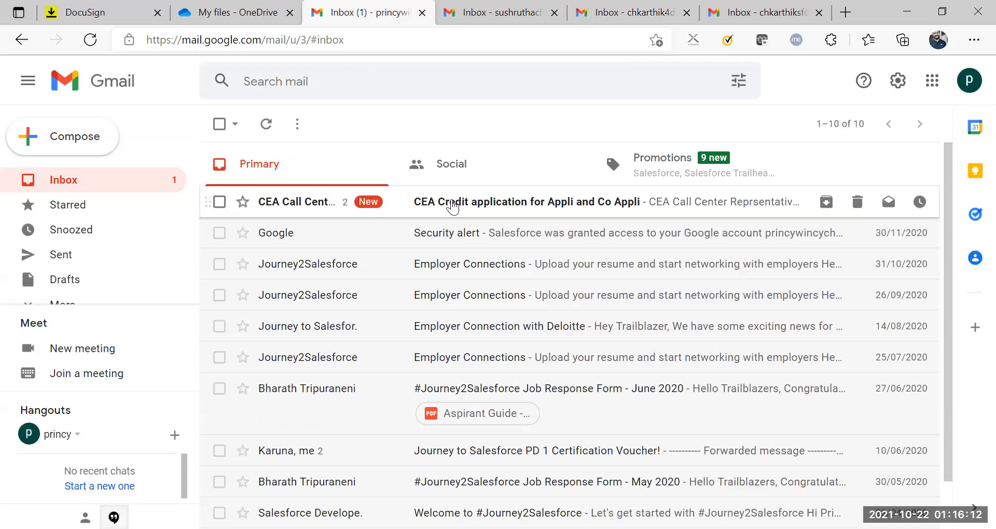
pyautogui.click(452, 206)
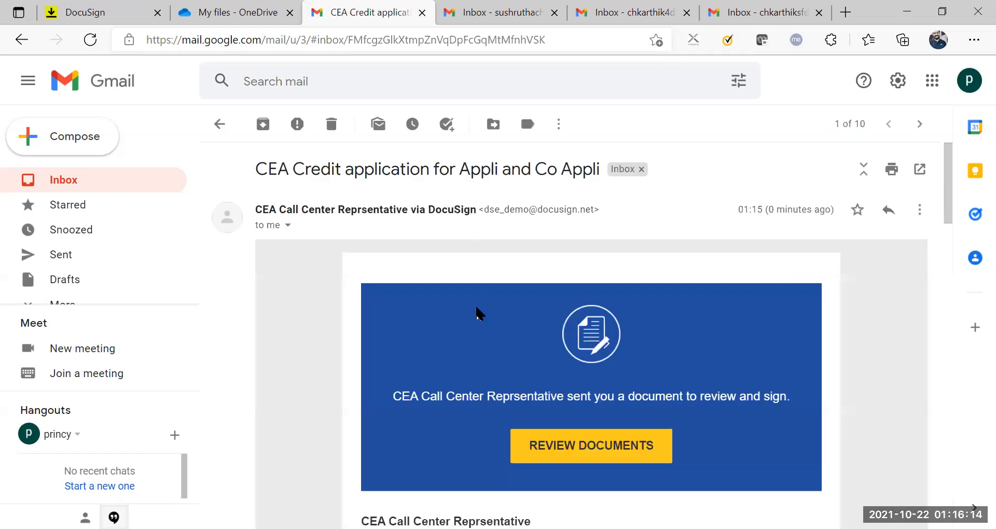
pyautogui.scroll(-3, 472, 328)
pyautogui.scroll(-2, 472, 332)
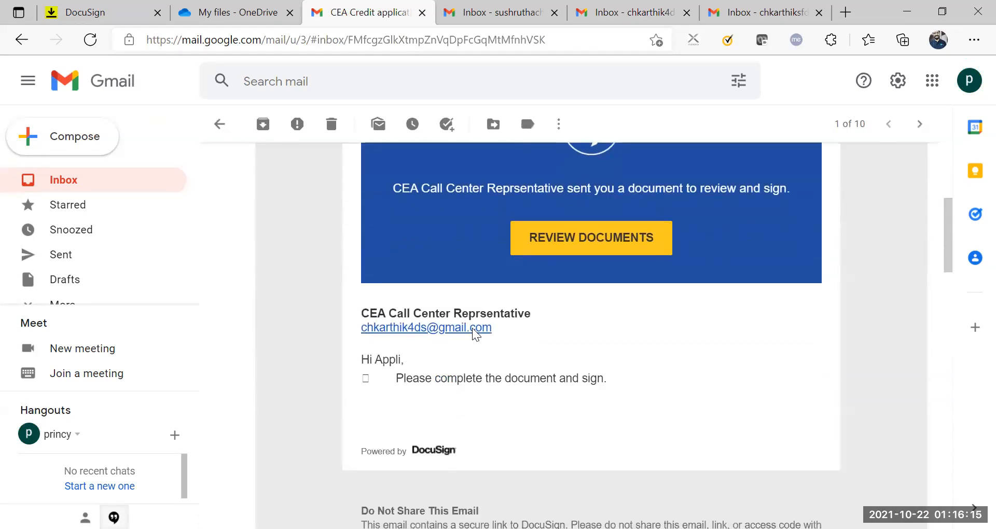
pyautogui.click(613, 246)
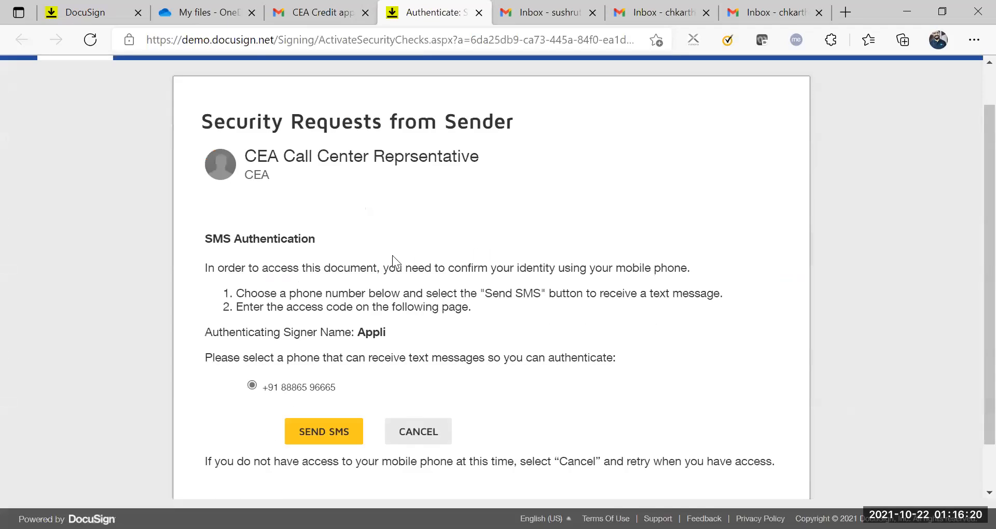
# - Request an SMS verification code and confirm the code received
pyautogui.scroll(-1, 452, 288)
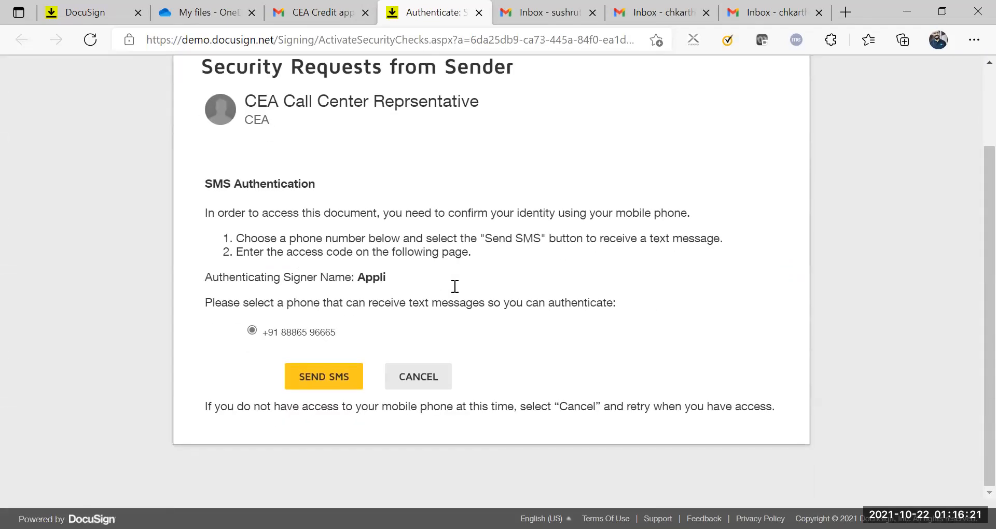
pyautogui.click(308, 383)
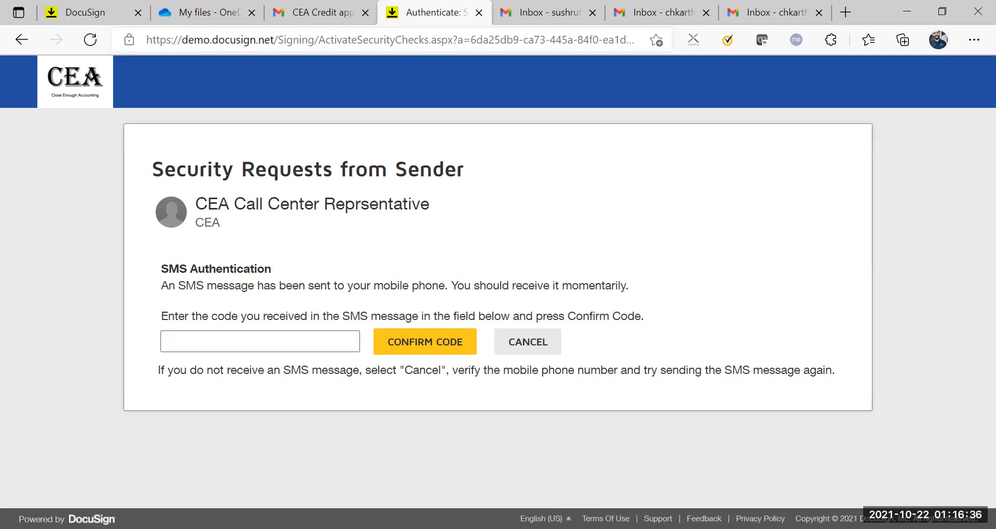
pyautogui.click(173, 341)
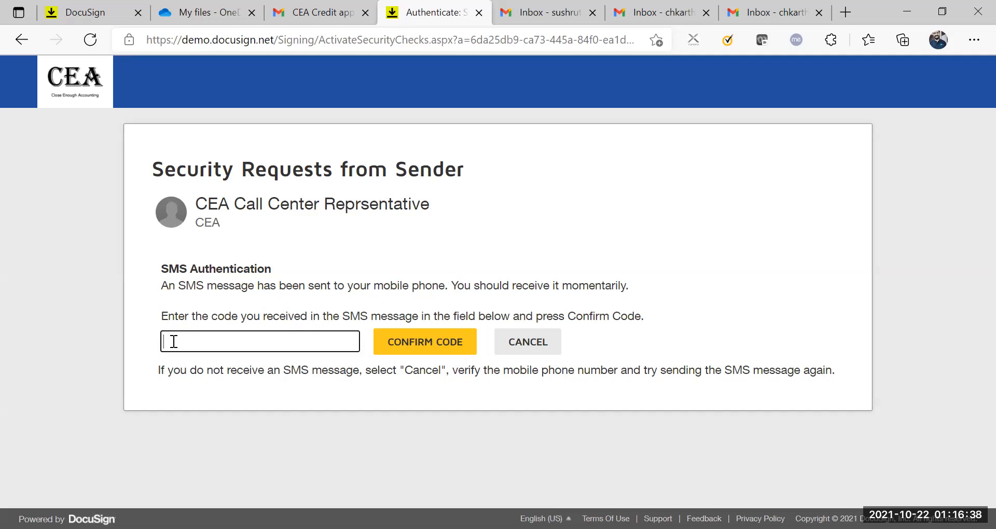
pyautogui.click(425, 351)
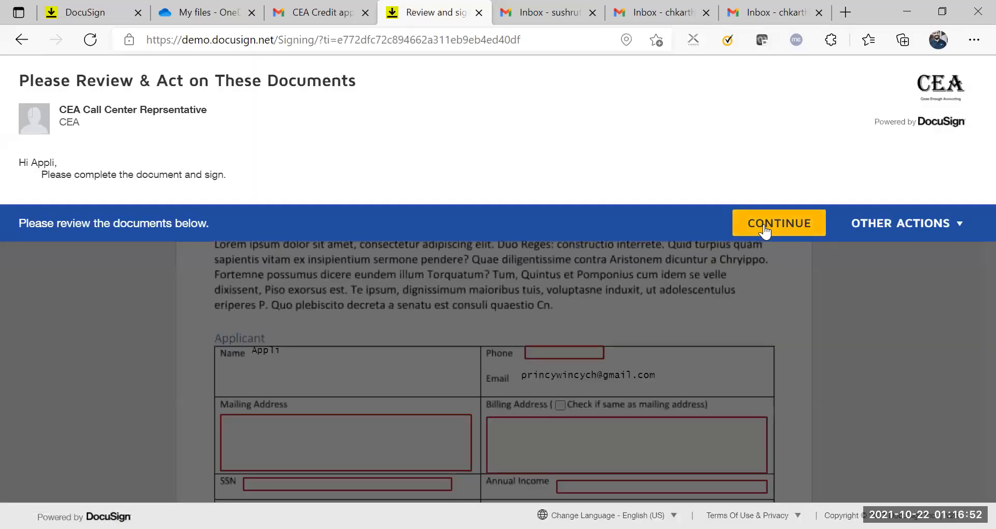
# - Enter the applicant's phone number and mailing address on the form
pyautogui.click(764, 231)
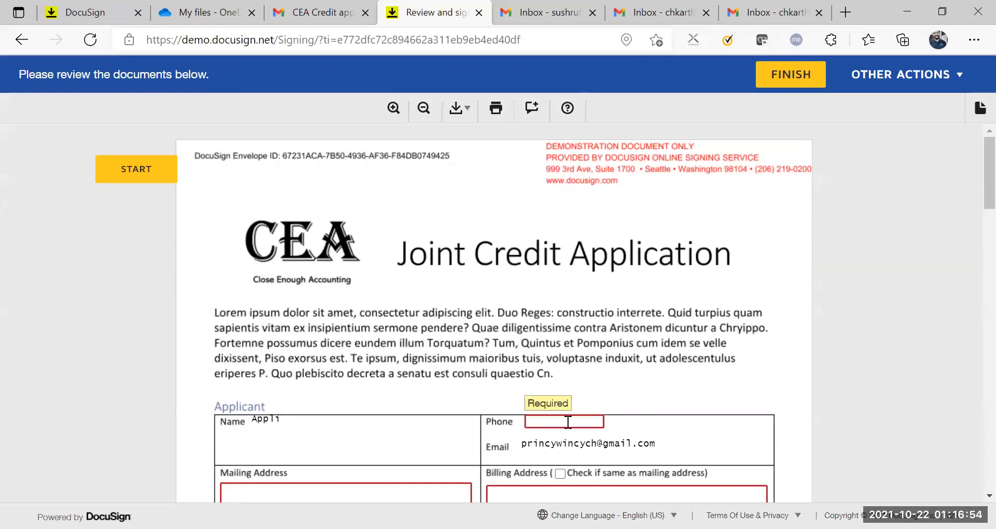
pyautogui.click(568, 422)
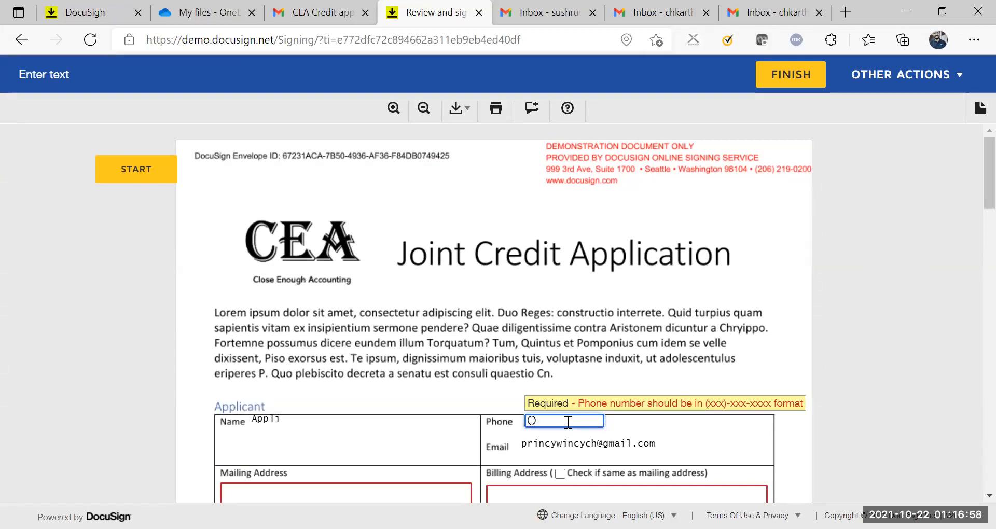
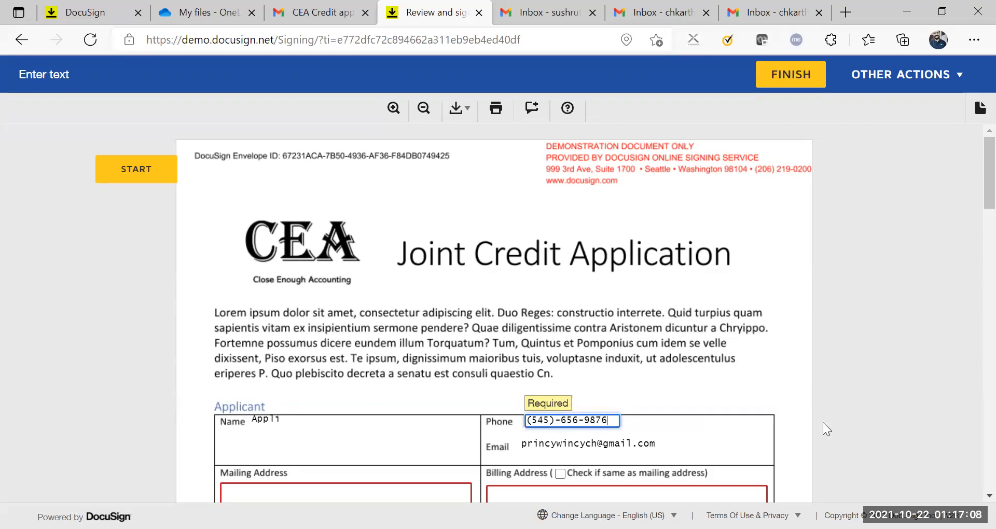
pyautogui.scroll(-5, 971, 171)
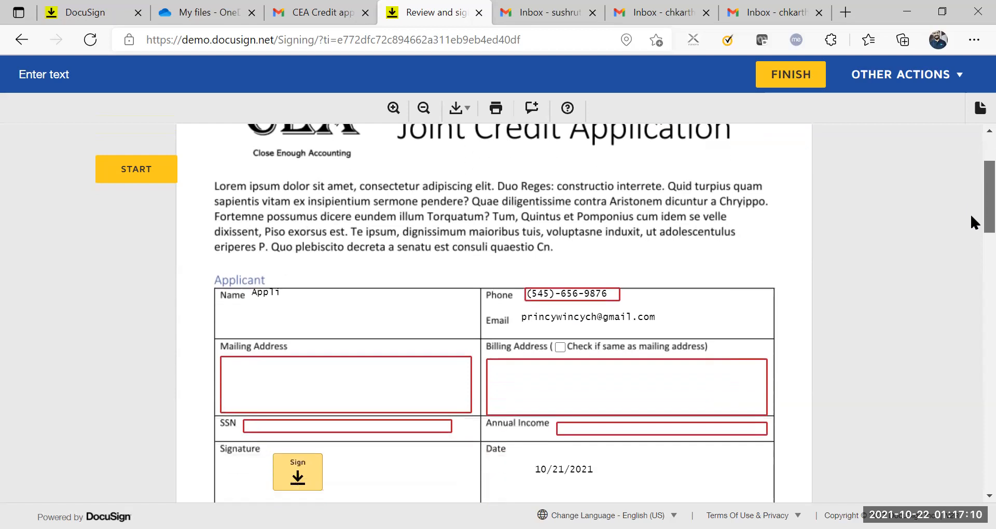
pyautogui.click(330, 263)
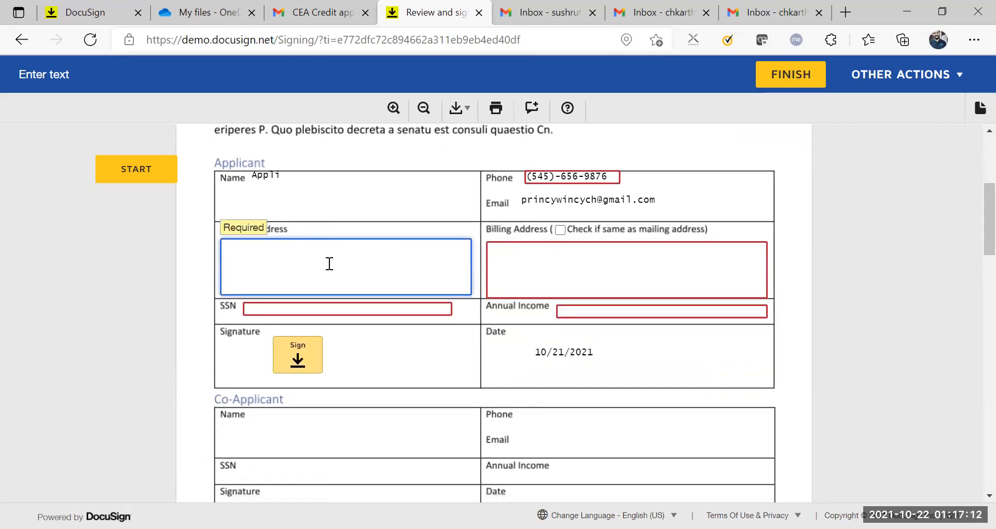
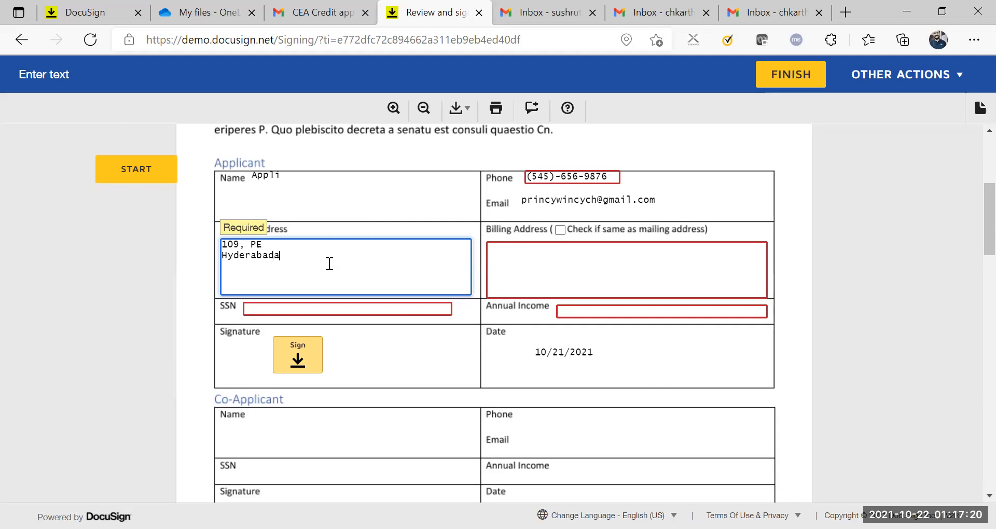
# - Set billing address same as mailing, and enter the SSN and annual income 200000
pyautogui.click(559, 231)
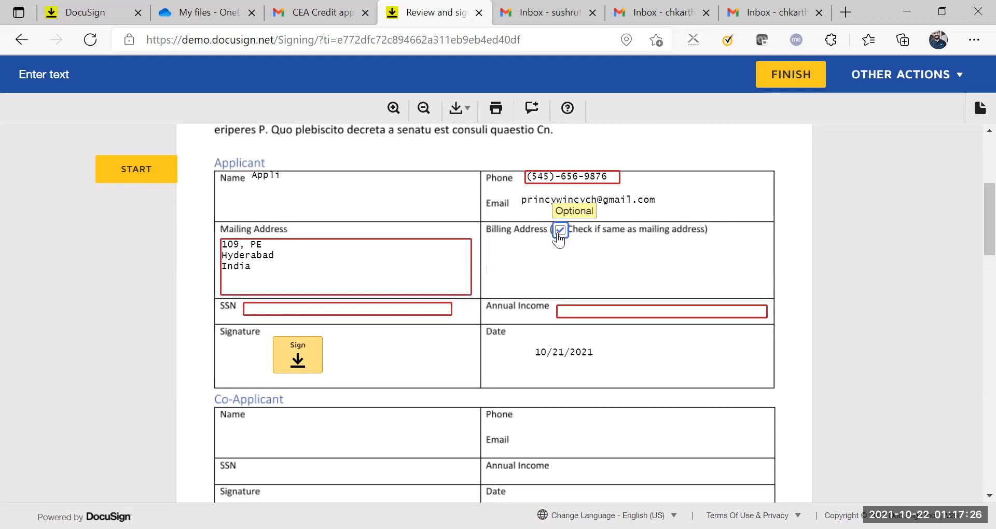
pyautogui.click(344, 309)
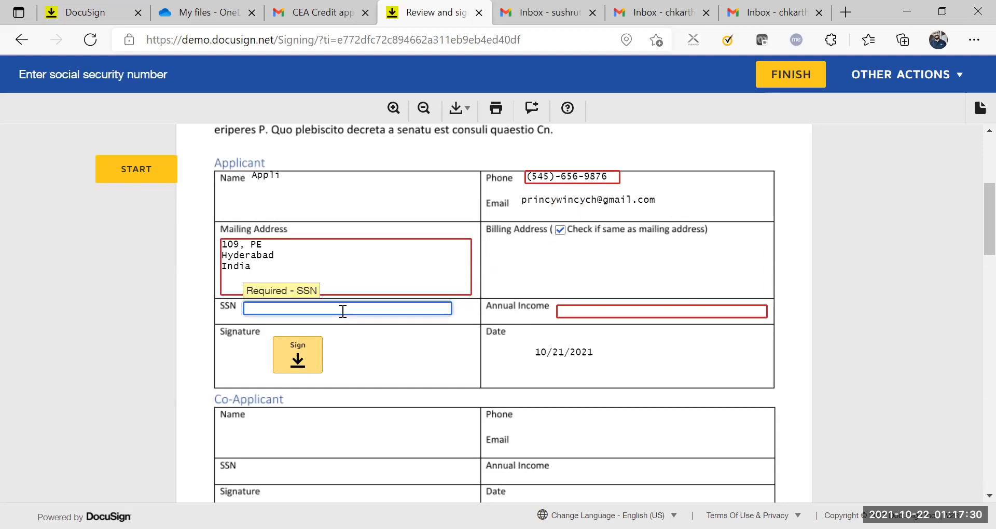
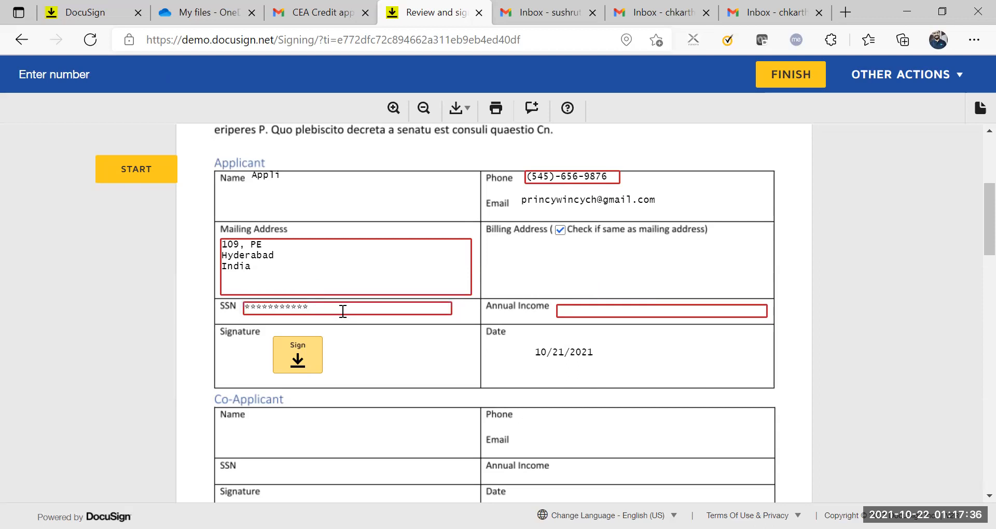
pyautogui.click(618, 312)
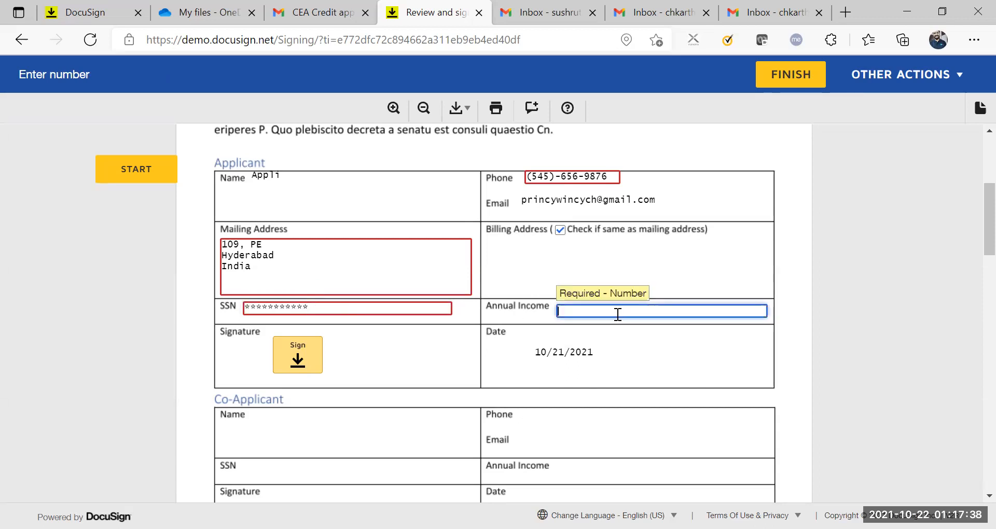
pyautogui.write('200000')
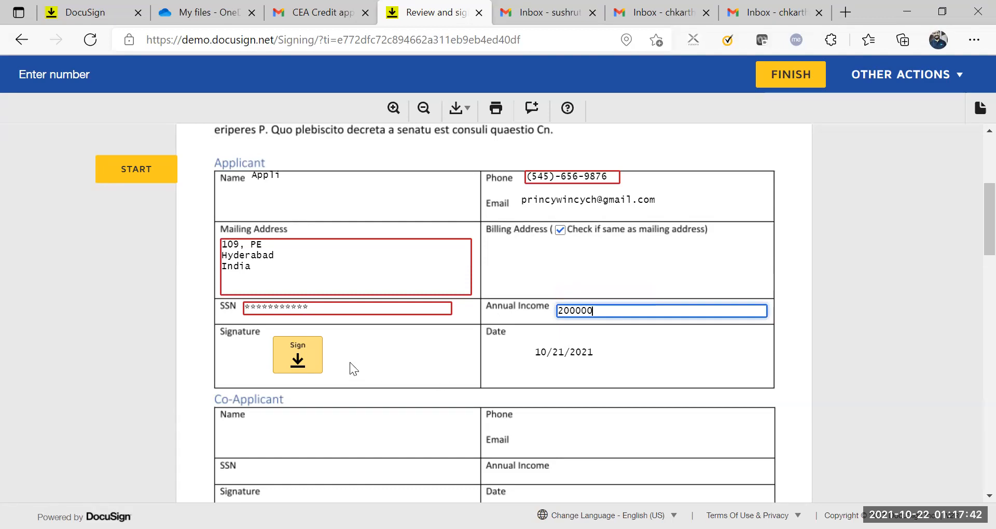
# - Apply the saved signature and tick Driver's License, Passport and Other state issued photo ID
pyautogui.click(304, 360)
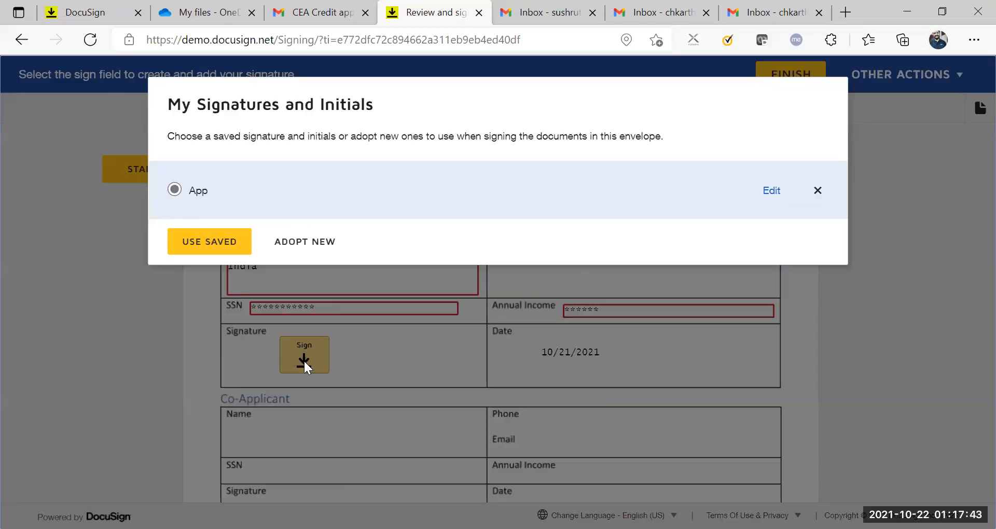
pyautogui.click(200, 252)
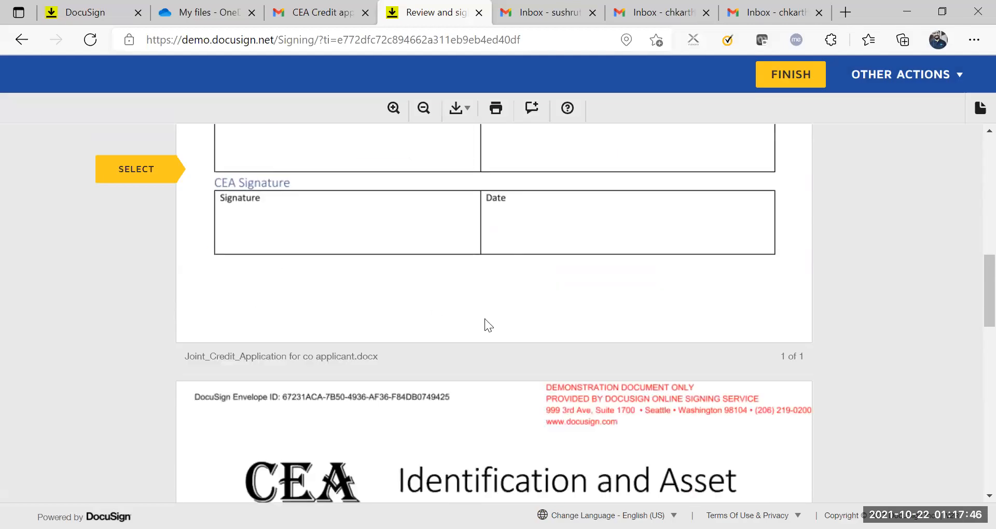
pyautogui.click(225, 319)
pyautogui.click(224, 336)
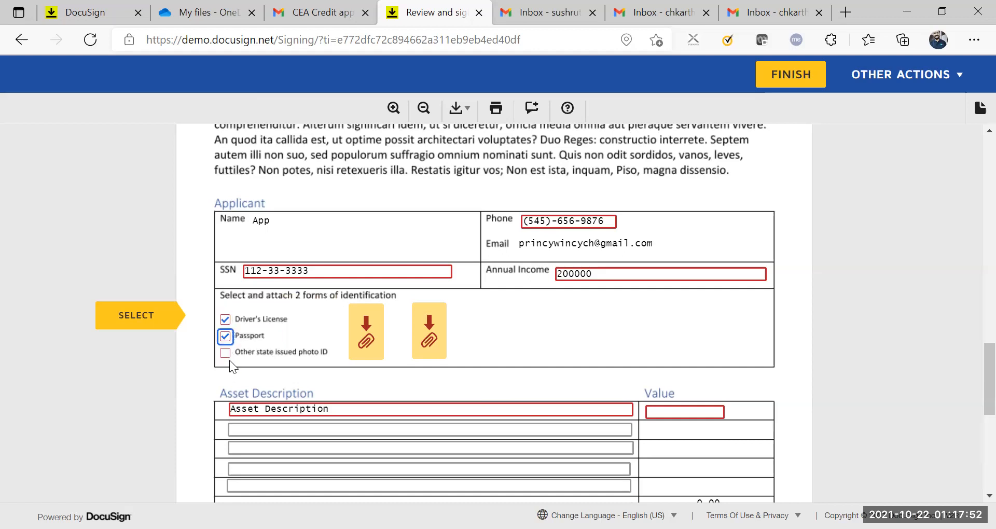
pyautogui.click(225, 354)
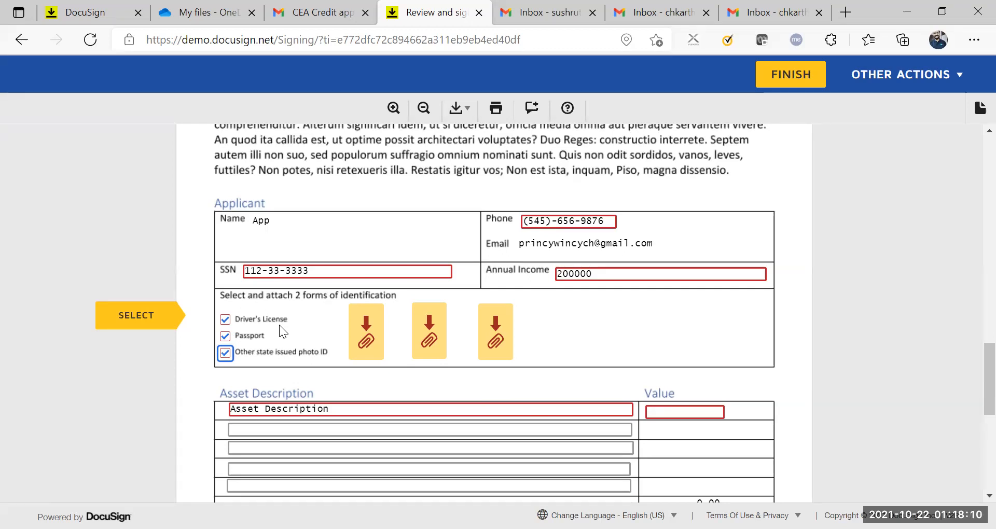
# - Upload the CEA logo file to the first identification attachment field
pyautogui.click(361, 327)
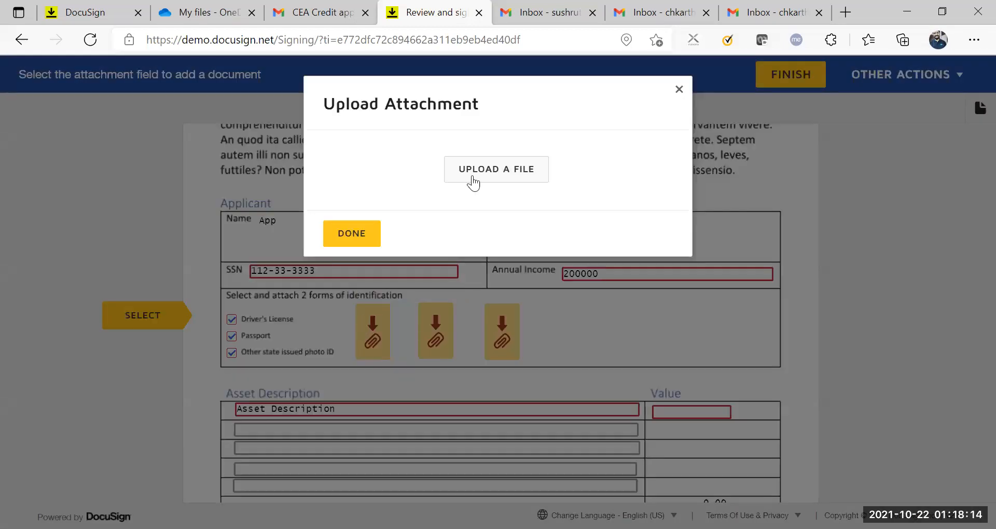
pyautogui.click(478, 169)
pyautogui.click(182, 132)
pyautogui.click(363, 348)
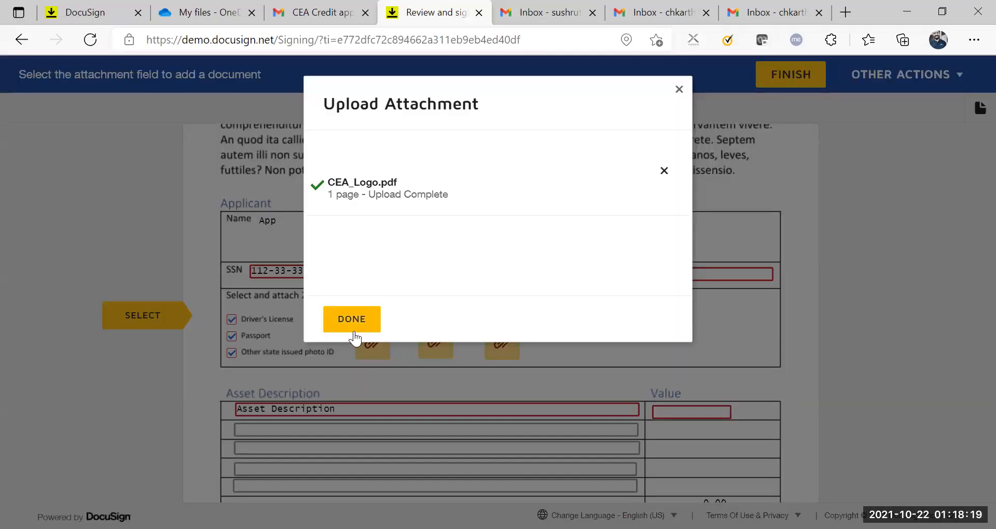
pyautogui.click(353, 331)
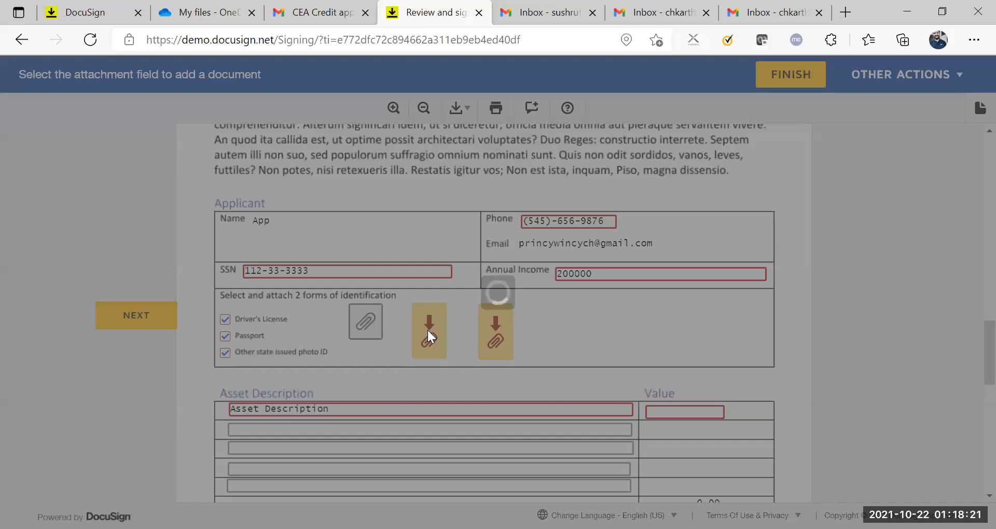
# - Upload CEA logo files, including CEA_Logo_-_email_size.pdf, to the second and third attachment fields
pyautogui.click(427, 328)
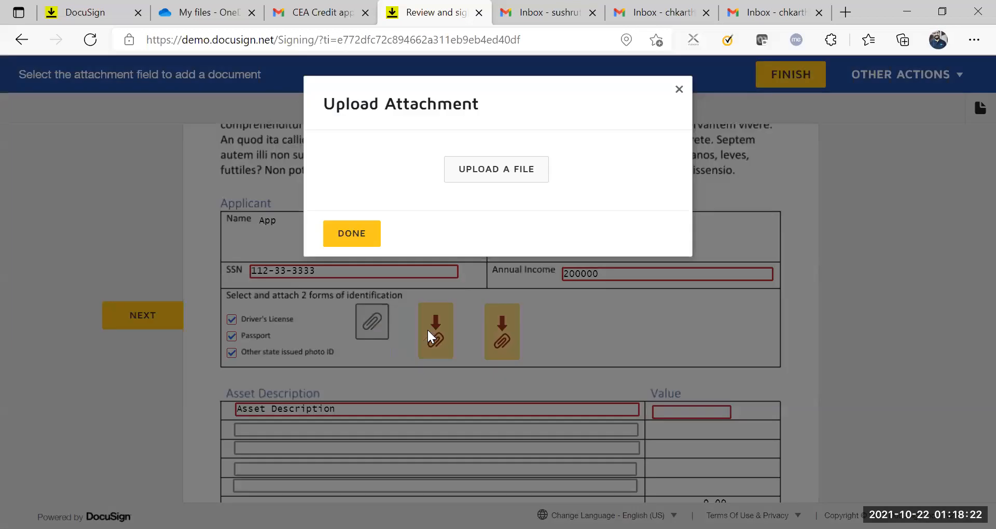
pyautogui.click(489, 170)
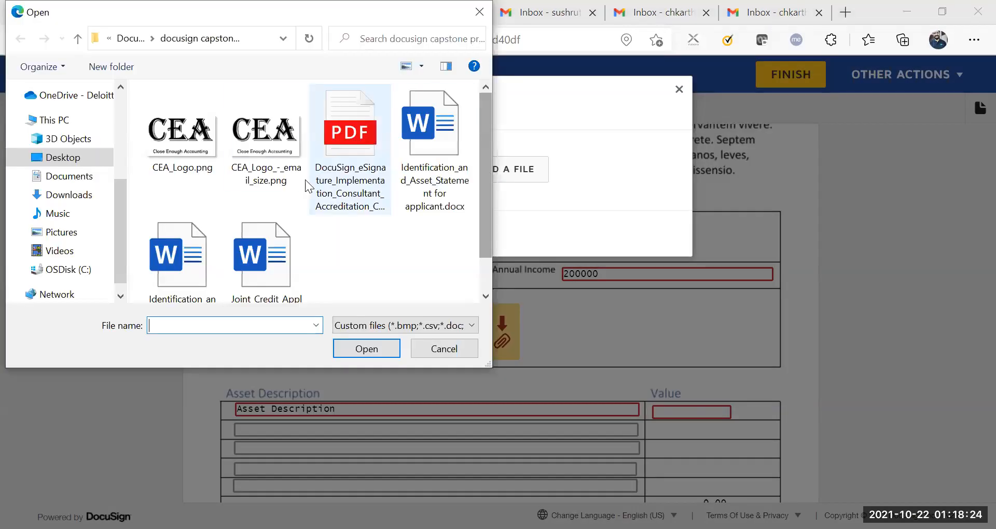
pyautogui.doubleClick(282, 171)
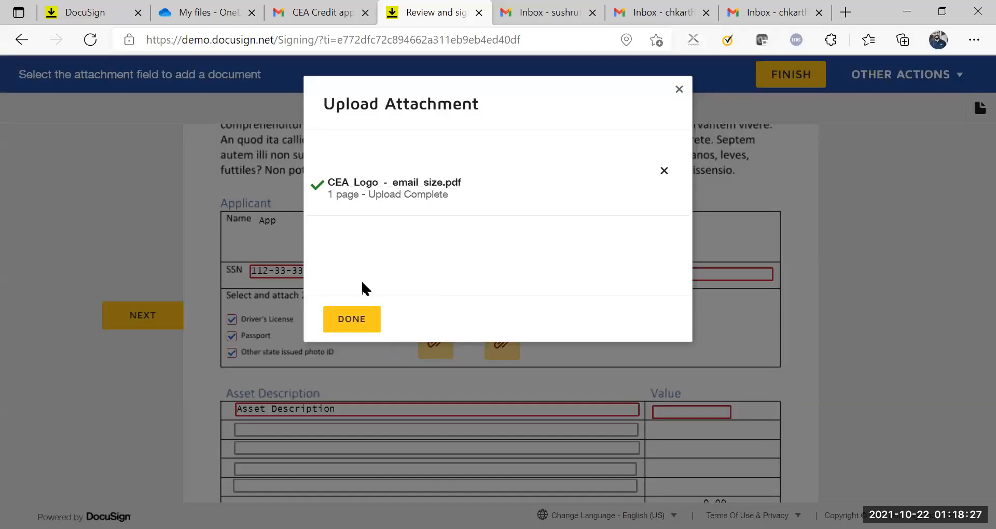
pyautogui.click(346, 320)
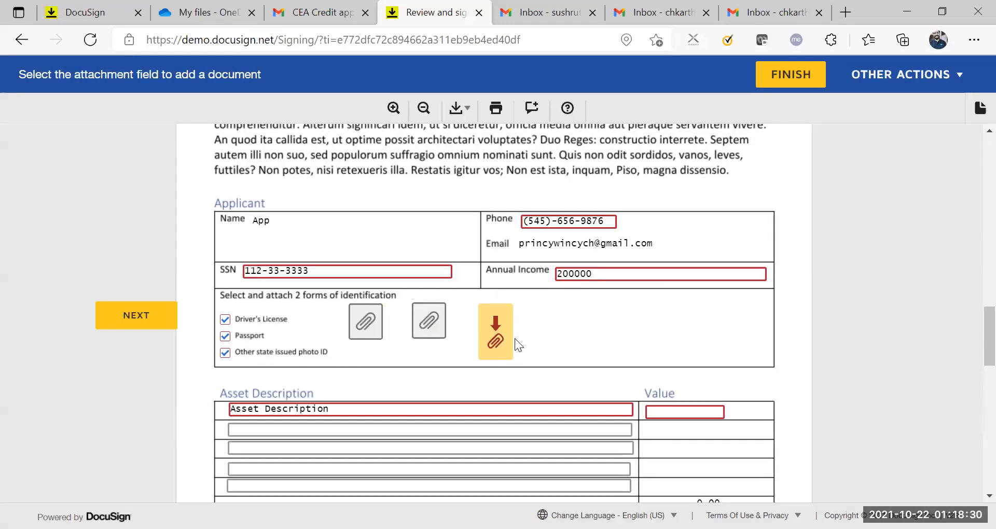
pyautogui.click(497, 335)
pyautogui.click(479, 174)
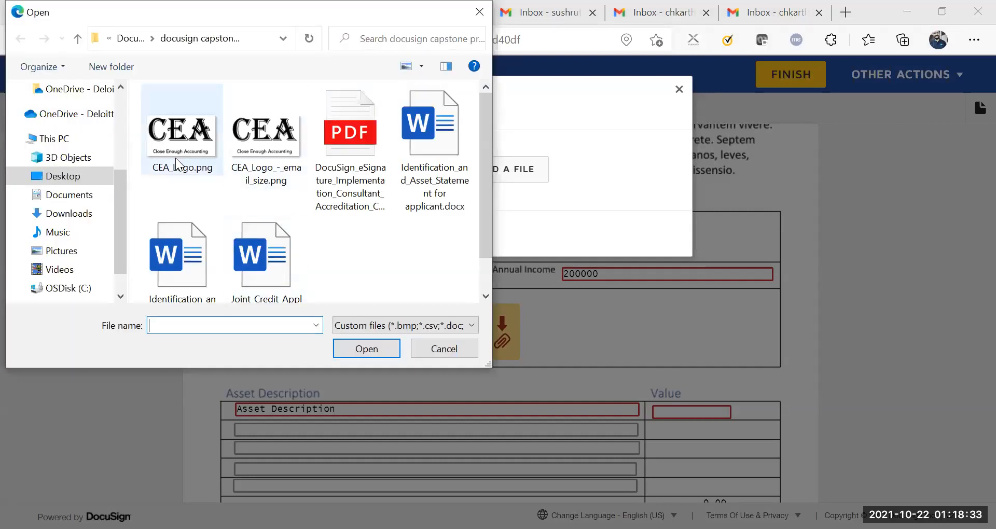
pyautogui.doubleClick(175, 158)
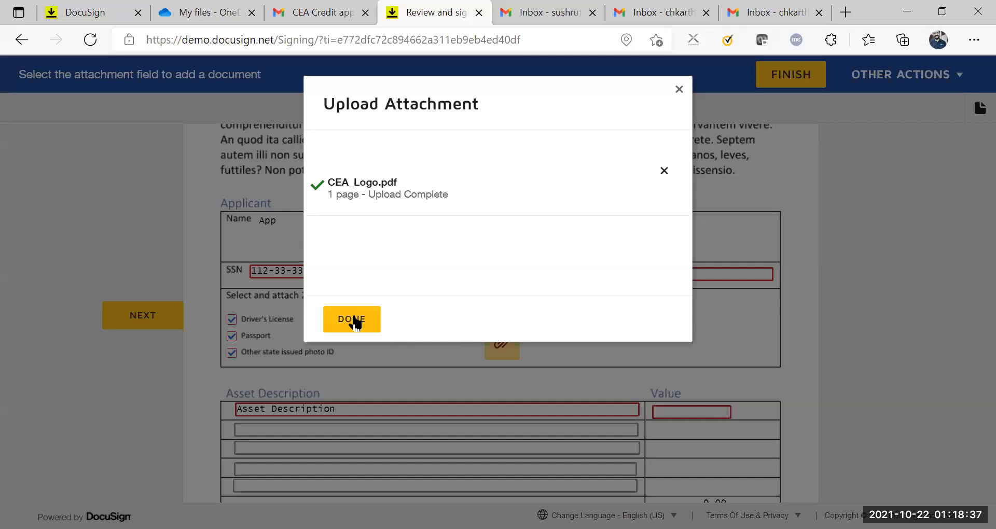
pyautogui.click(351, 319)
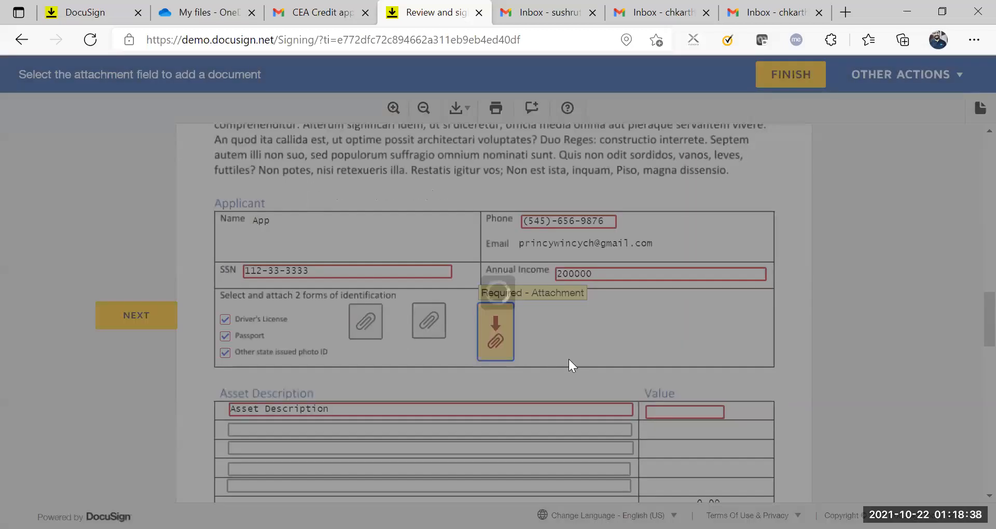
# - Enter assets Villa at 1000000 and Flat at 10000, giving a total of 1,010,000.00
pyautogui.scroll(-3, 570, 361)
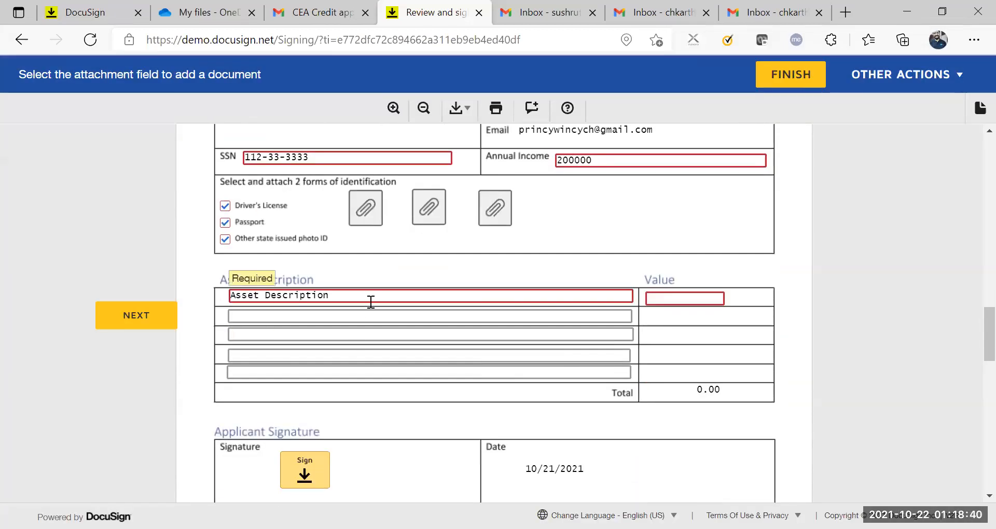
pyautogui.click(369, 299)
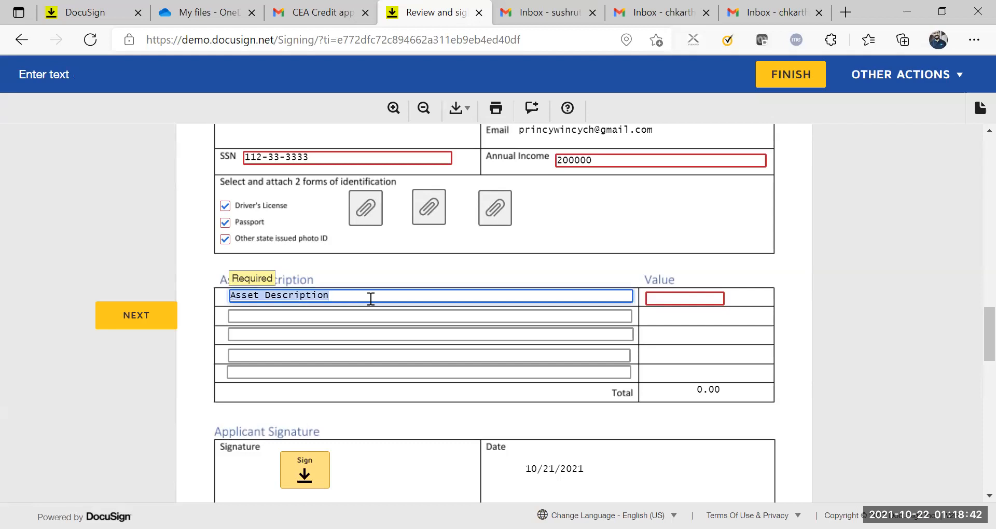
pyautogui.write('Villa')
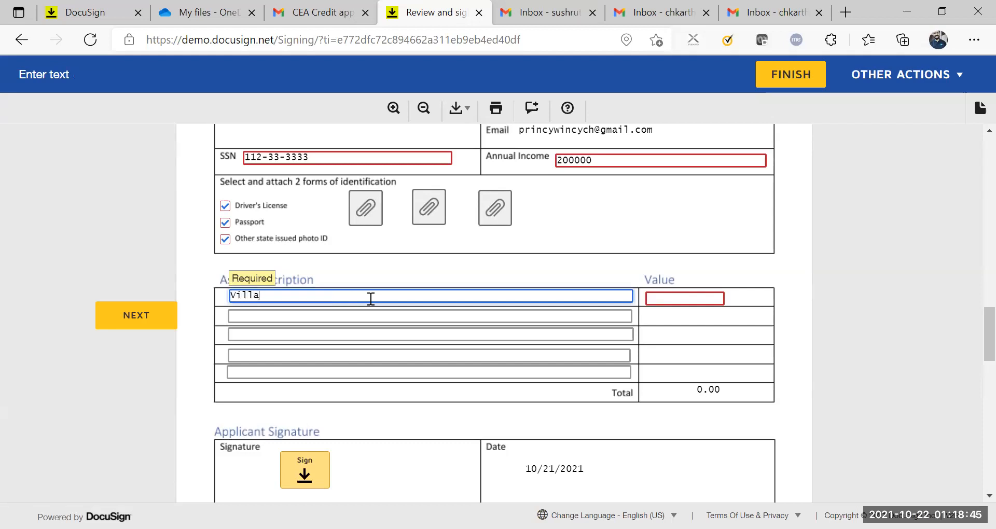
pyautogui.press('Tab')
pyautogui.write('1000')
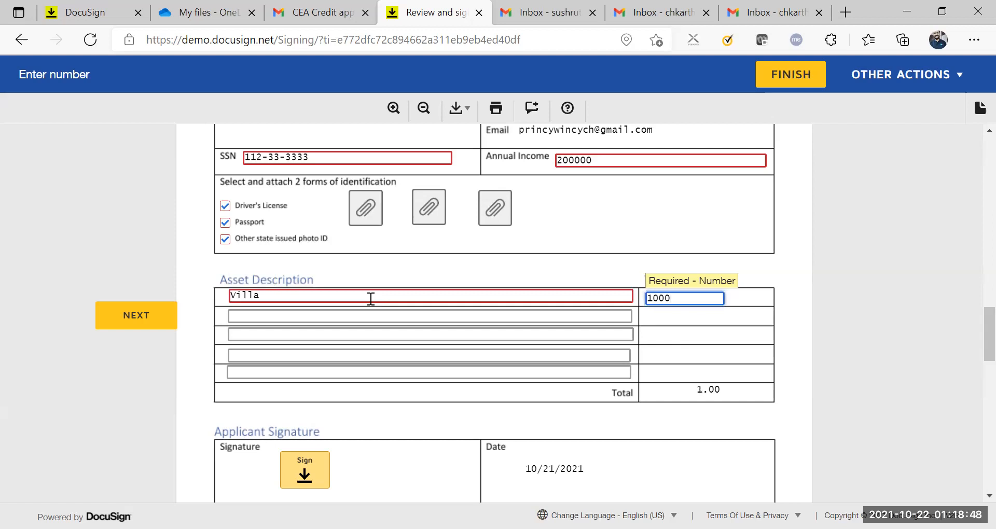
pyautogui.write('000')
pyautogui.press('Tab')
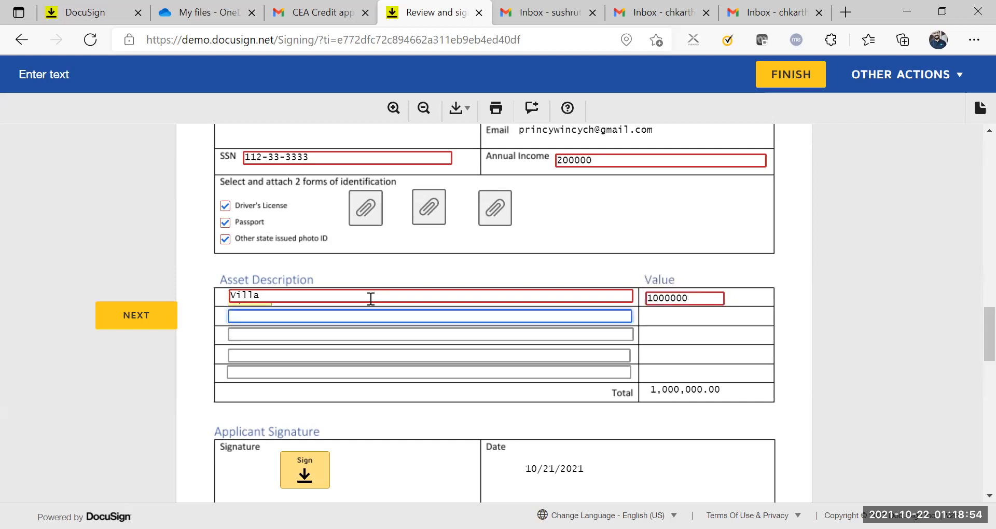
pyautogui.write('Flat')
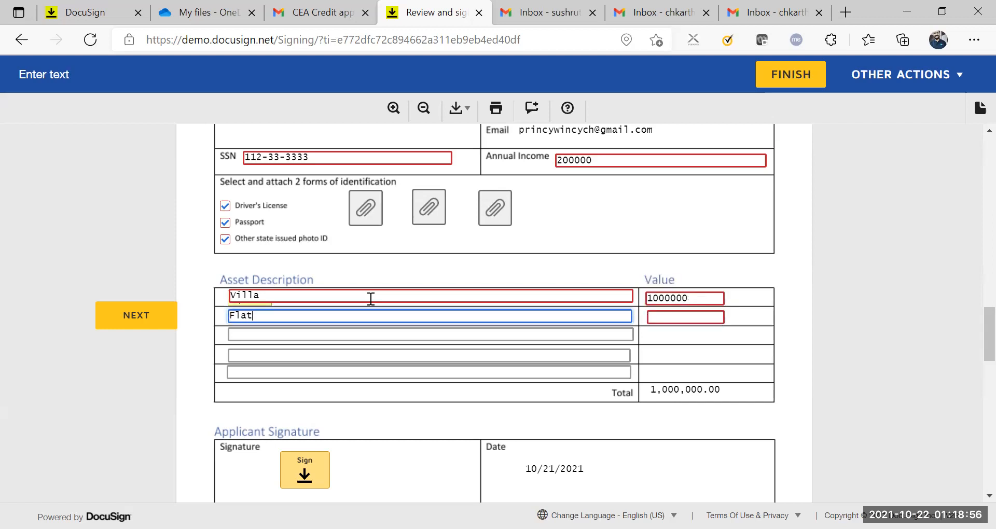
pyautogui.press('Tab')
pyautogui.write('10000')
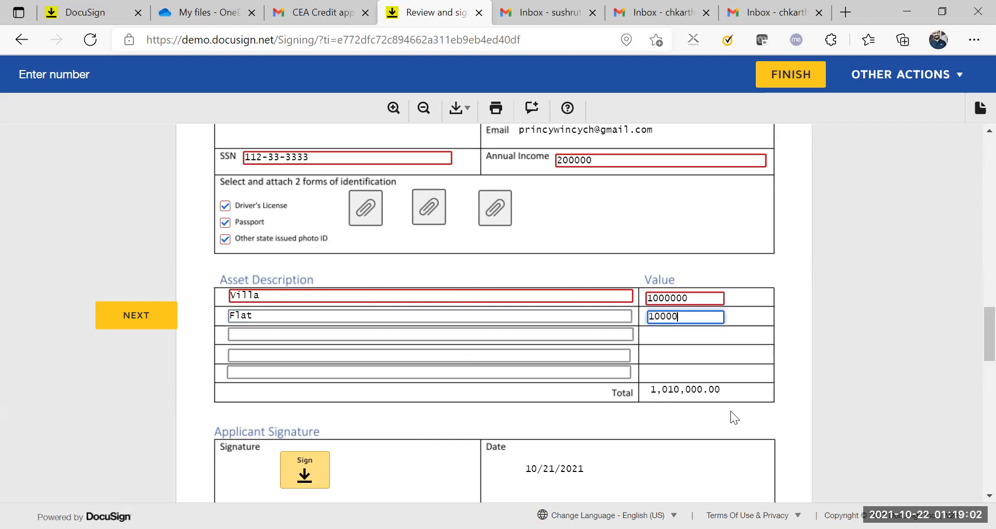
pyautogui.scroll(-1, 970, 317)
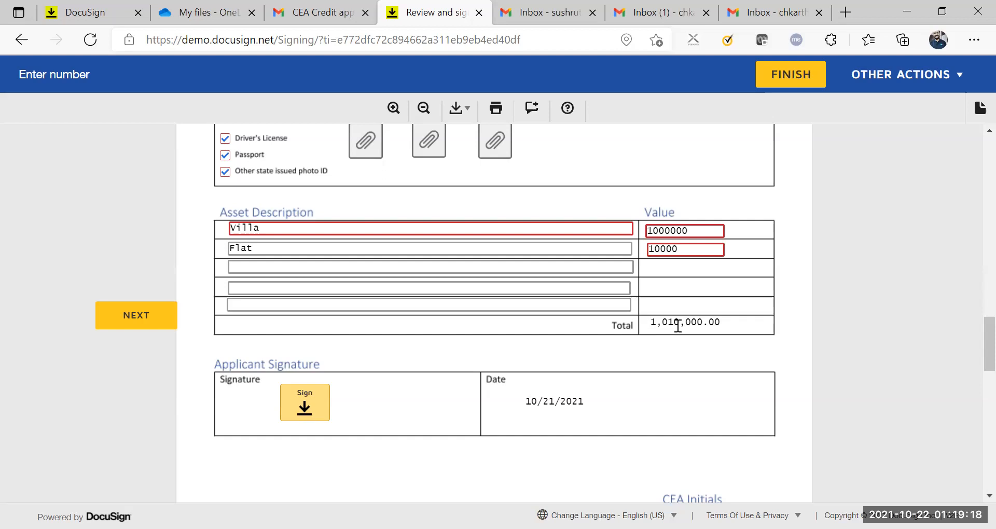
# - Sign, uncheck Other state issued photo ID, finish signing and decline the login offer
pyautogui.click(305, 408)
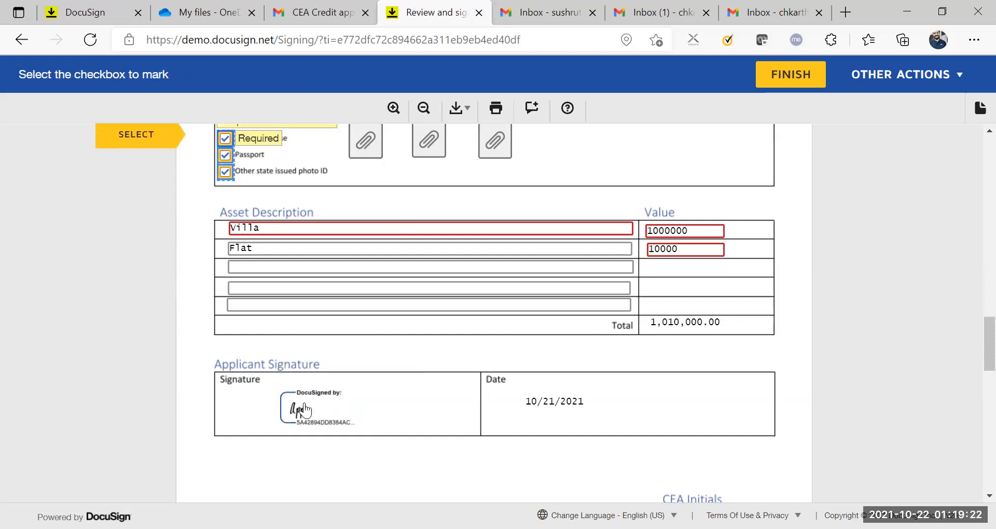
pyautogui.scroll(-4, 788, 397)
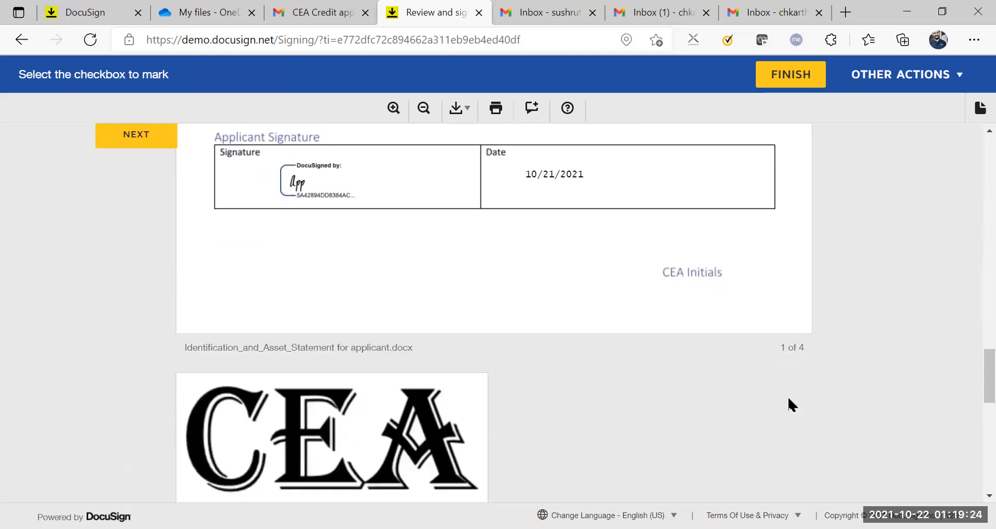
pyautogui.scroll(-12, 787, 395)
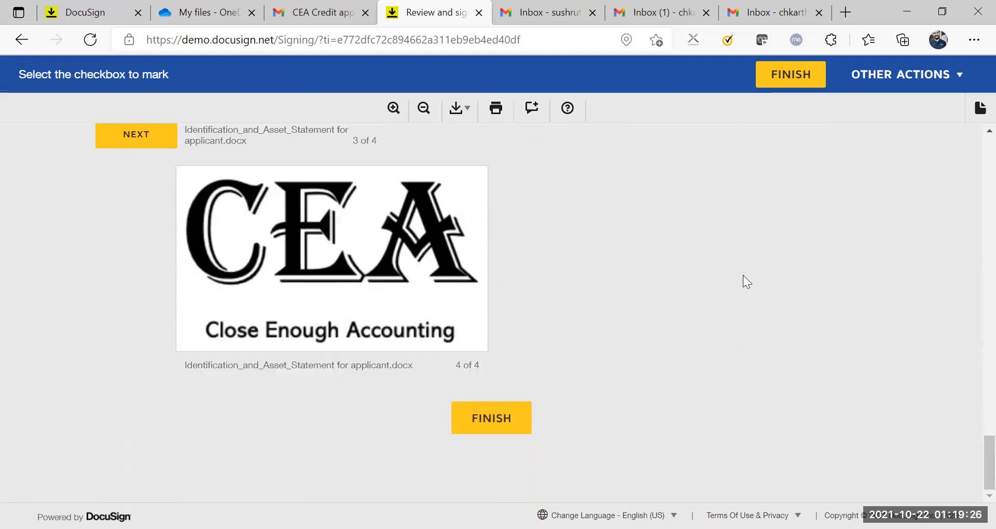
pyautogui.click(790, 78)
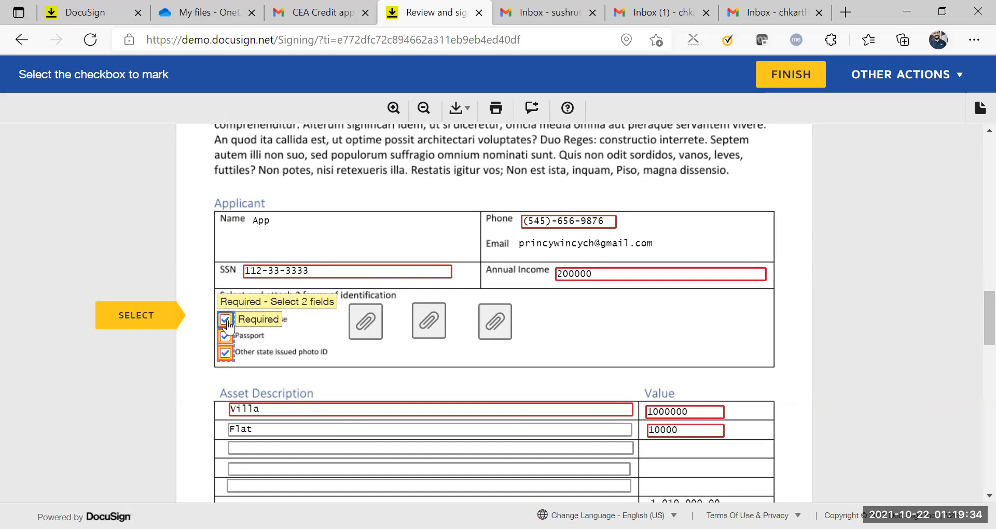
pyautogui.click(224, 354)
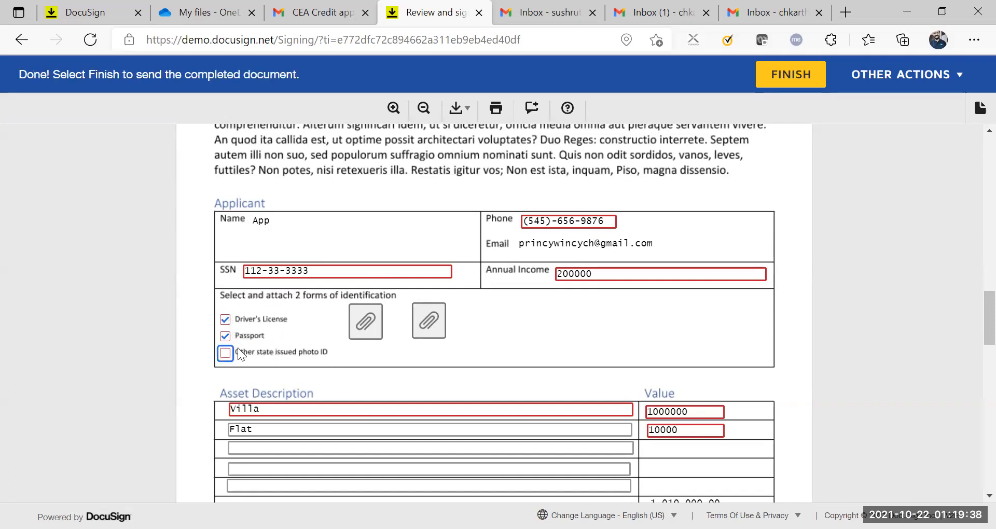
pyautogui.click(807, 80)
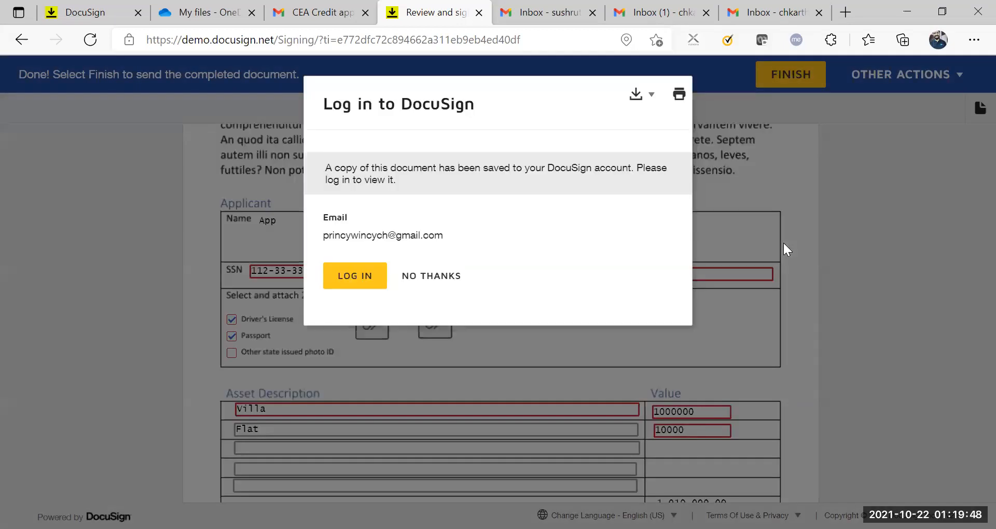
pyautogui.click(438, 279)
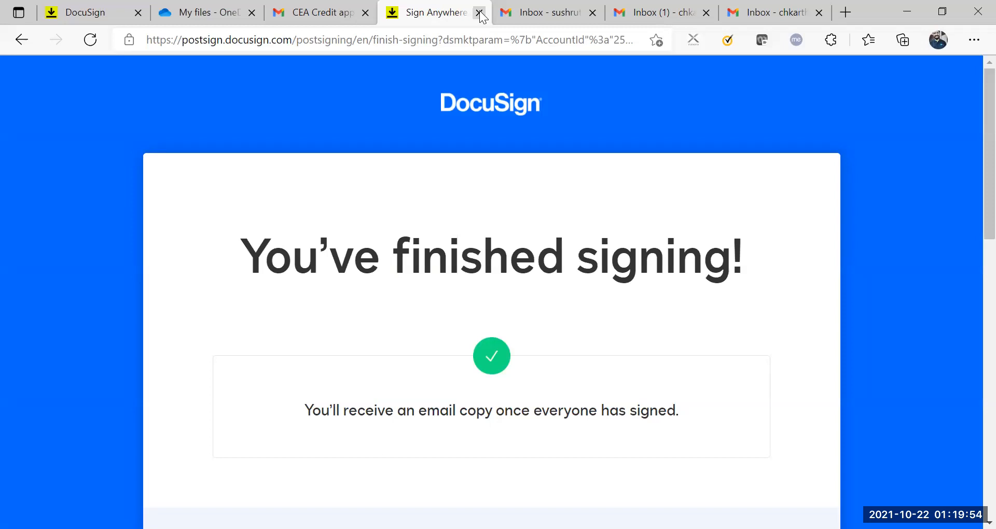
# - Close the confirmation tab and open the co-applicant's Review Documents link in the Gmail email
pyautogui.hotkey('ctrl', 'w')
pyautogui.scroll(-4, 795, 281)
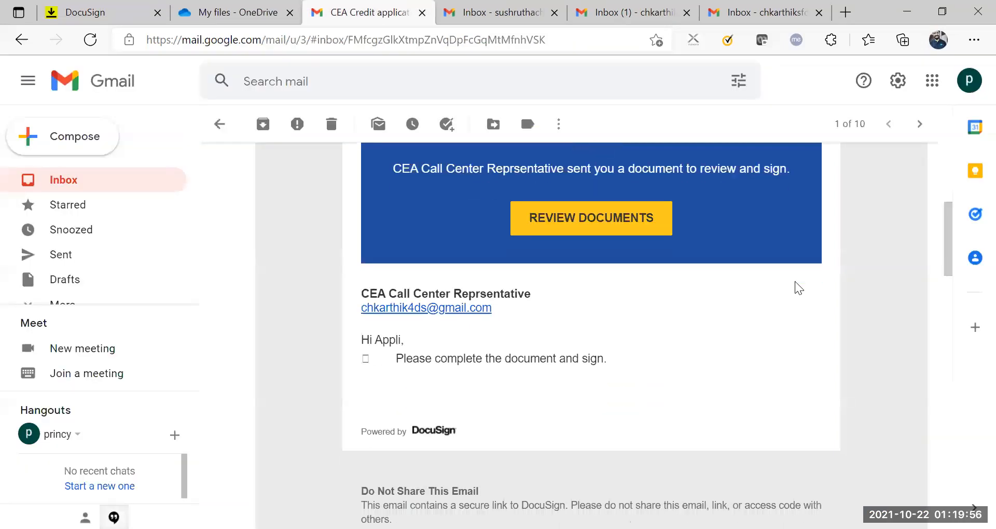
pyautogui.scroll(-5, 795, 281)
pyautogui.scroll(15, 795, 281)
pyautogui.scroll(-7, 794, 281)
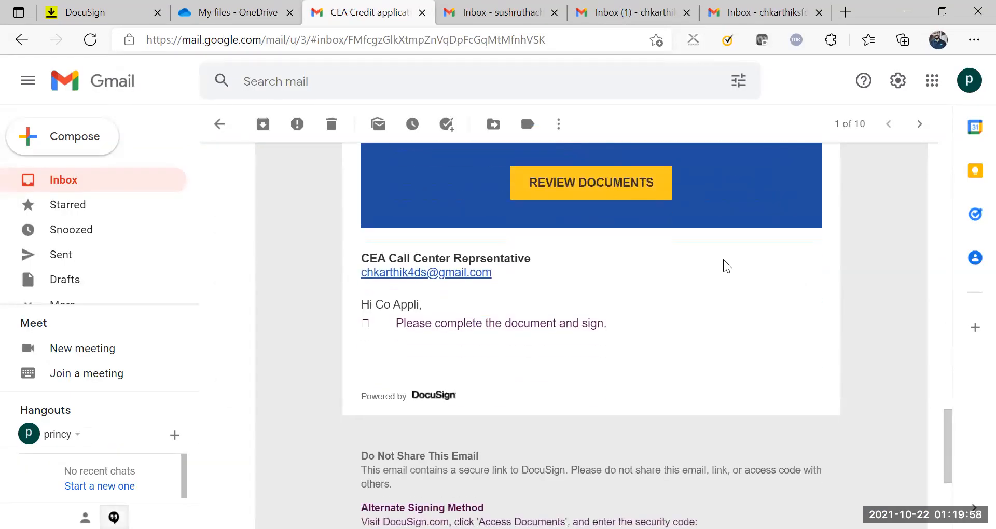
pyautogui.click(620, 187)
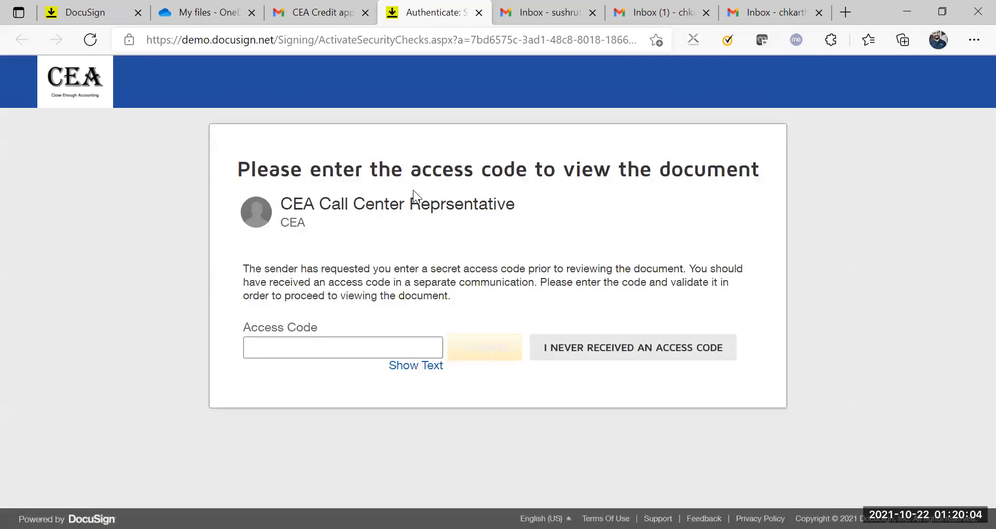
# - Unlock the co-applicant's document with the access code and continue into signing
pyautogui.click(340, 353)
pyautogui.write('••••••')
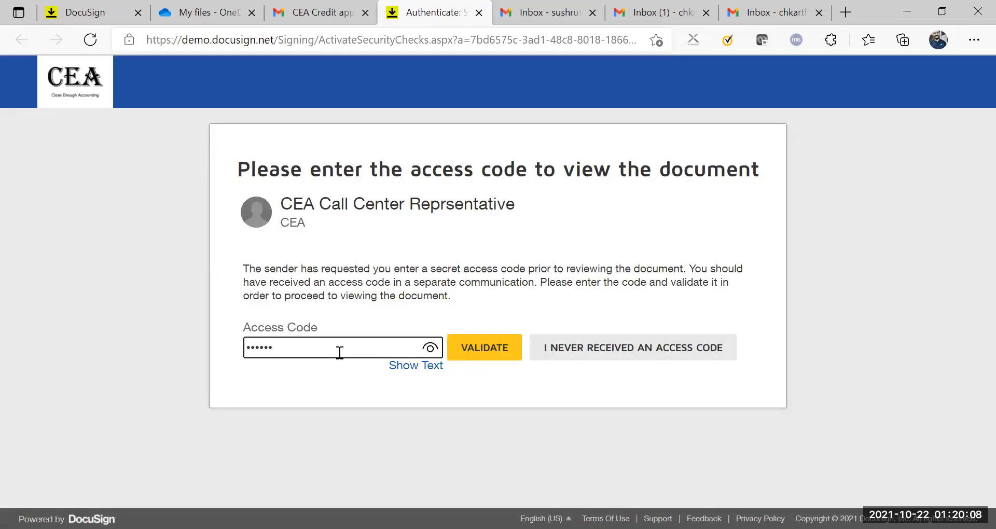
pyautogui.click(473, 350)
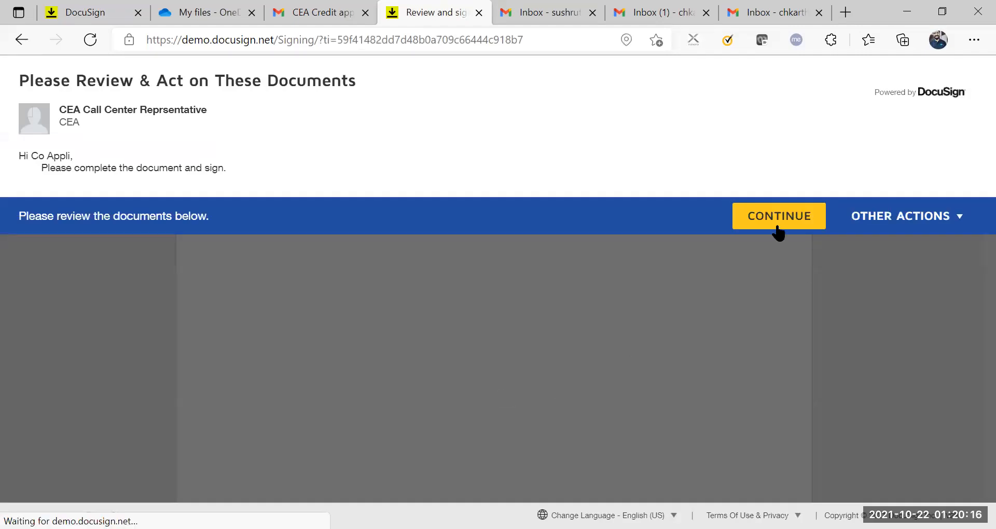
pyautogui.click(776, 223)
# - Fill in the co-applicant's phone number, SSN, and an annual income of 150000
pyautogui.scroll(-4, 520, 303)
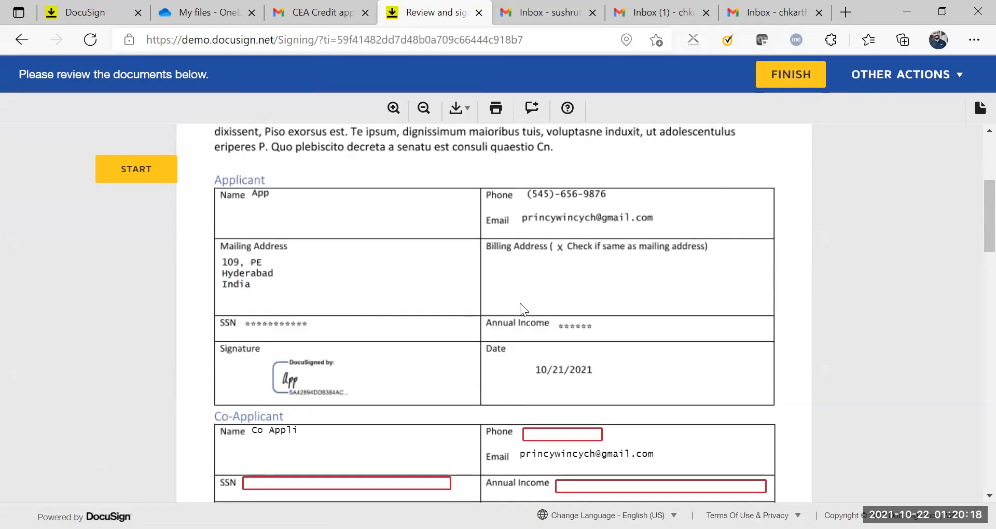
pyautogui.scroll(-3, 519, 303)
pyautogui.click(547, 263)
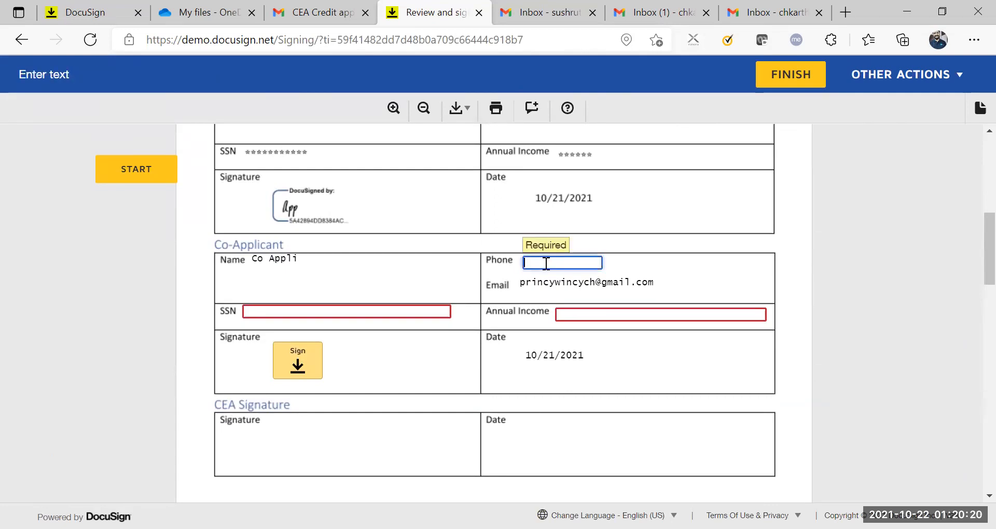
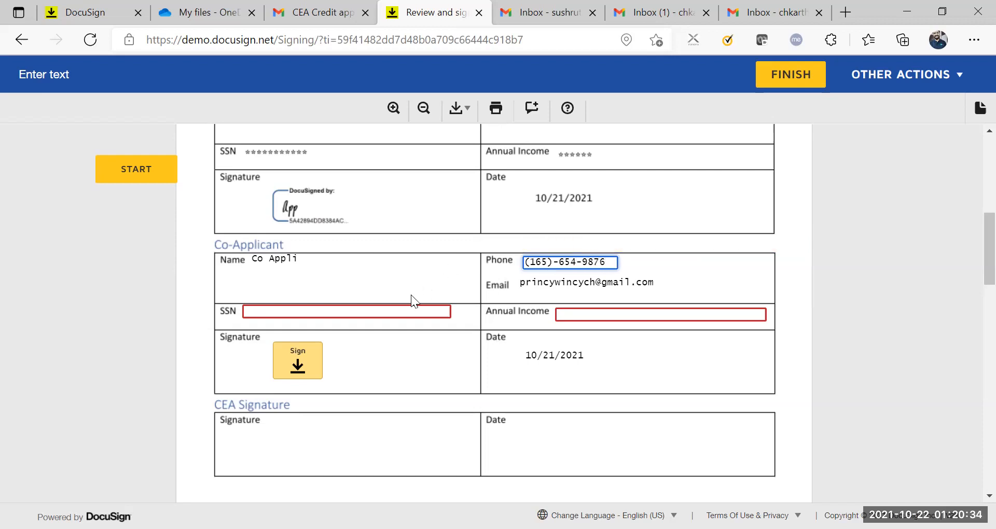
pyautogui.click(376, 313)
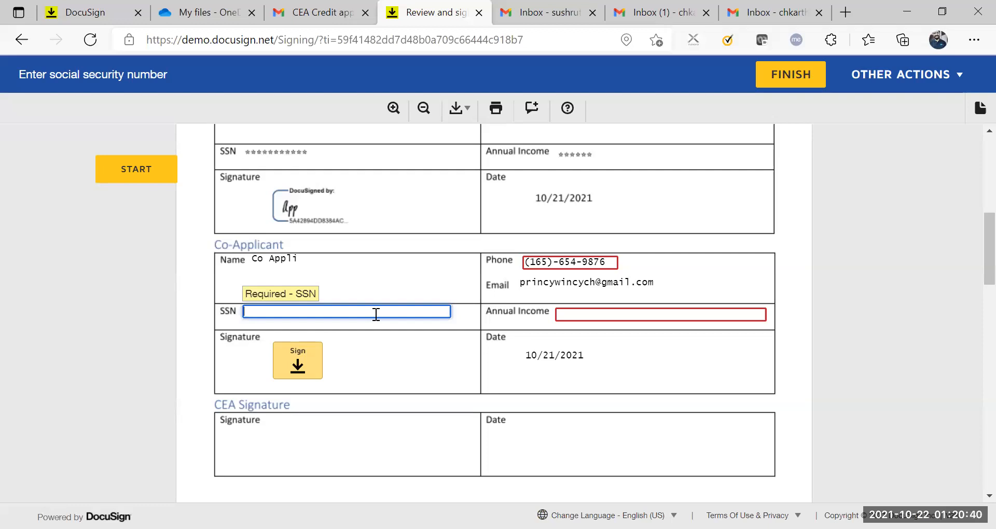
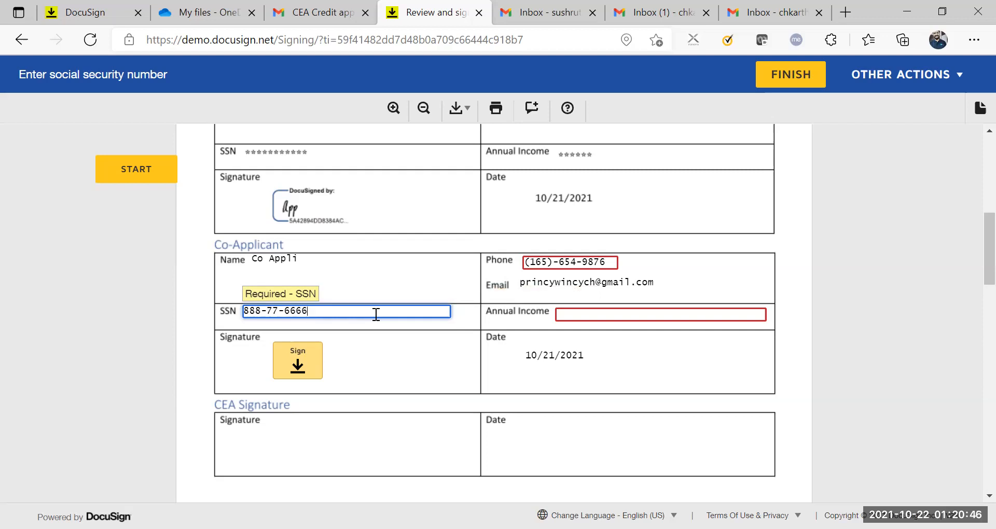
pyautogui.press('Tab')
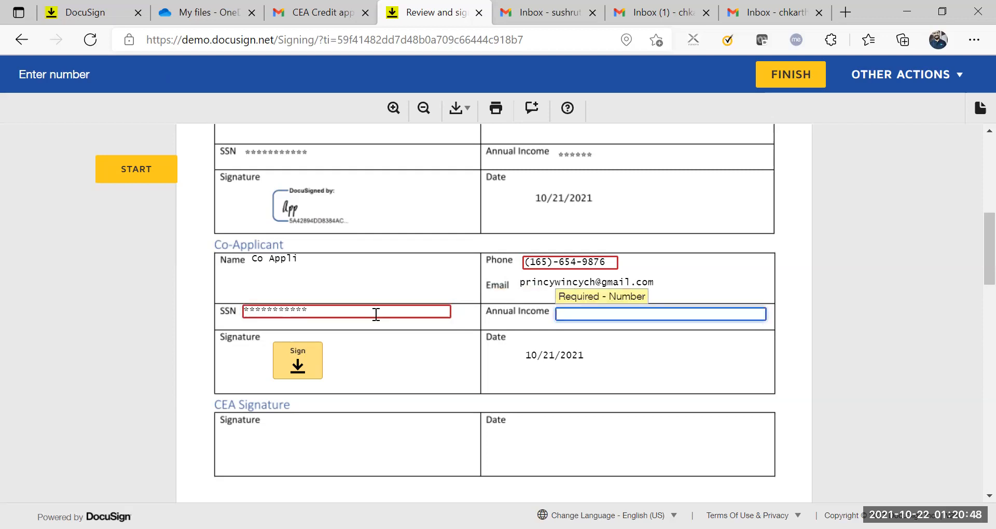
pyautogui.write('150000')
# - Apply the saved co-applicant signature and tick Driver's License and Passport as ID forms
pyautogui.click(304, 356)
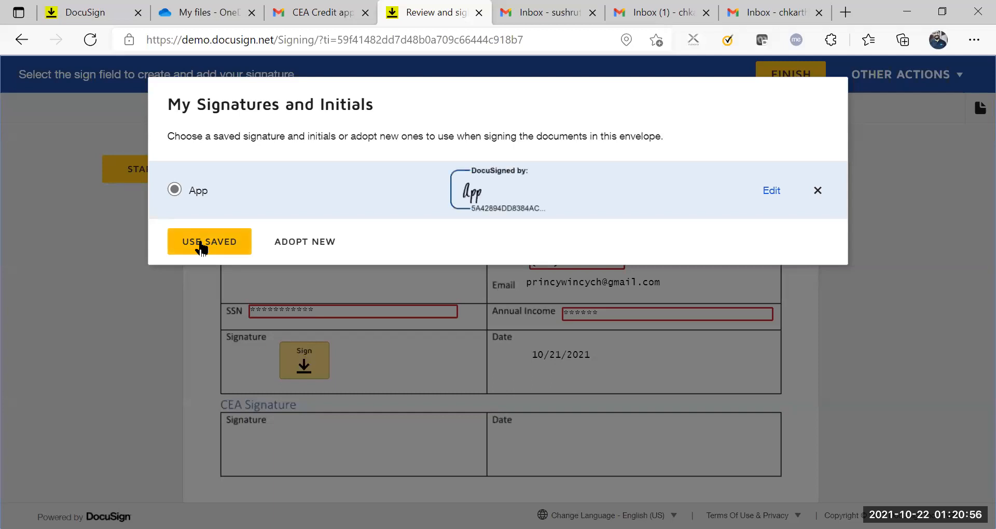
pyautogui.click(200, 249)
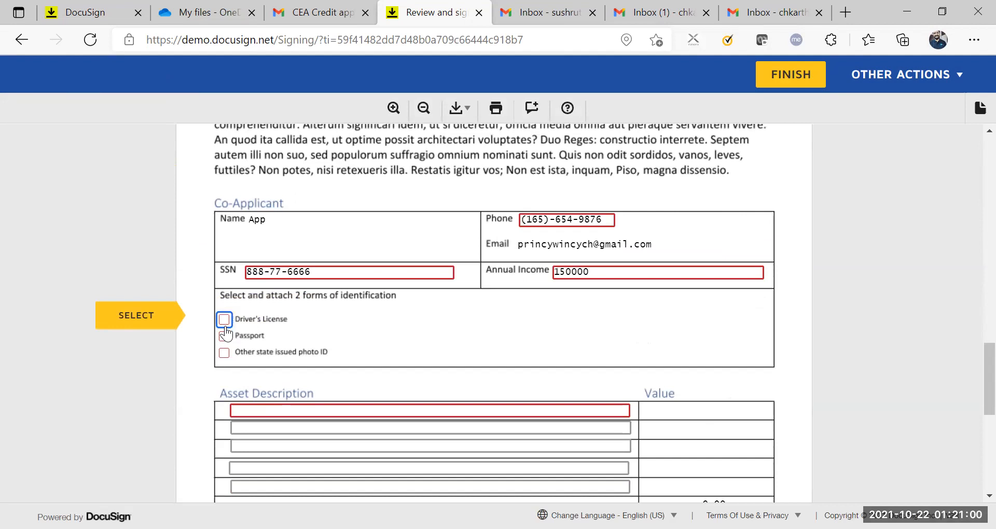
pyautogui.click(224, 320)
pyautogui.click(224, 336)
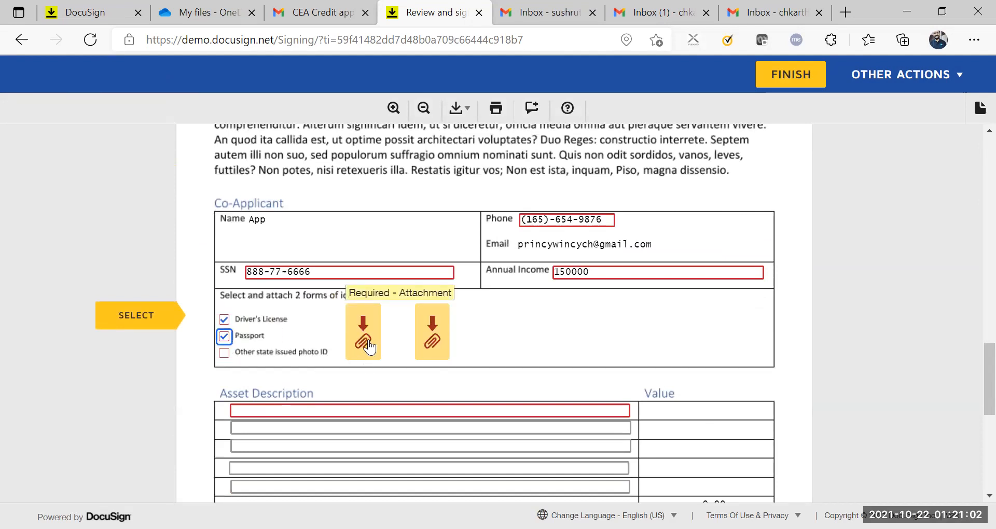
# - Attach CEA_Logo.png to the first ID attachment field
pyautogui.click(369, 340)
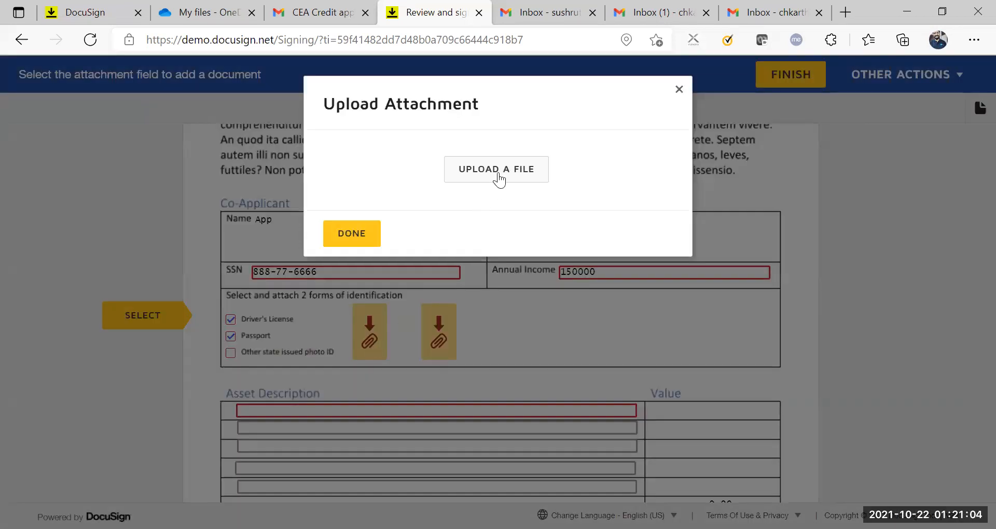
pyautogui.click(502, 171)
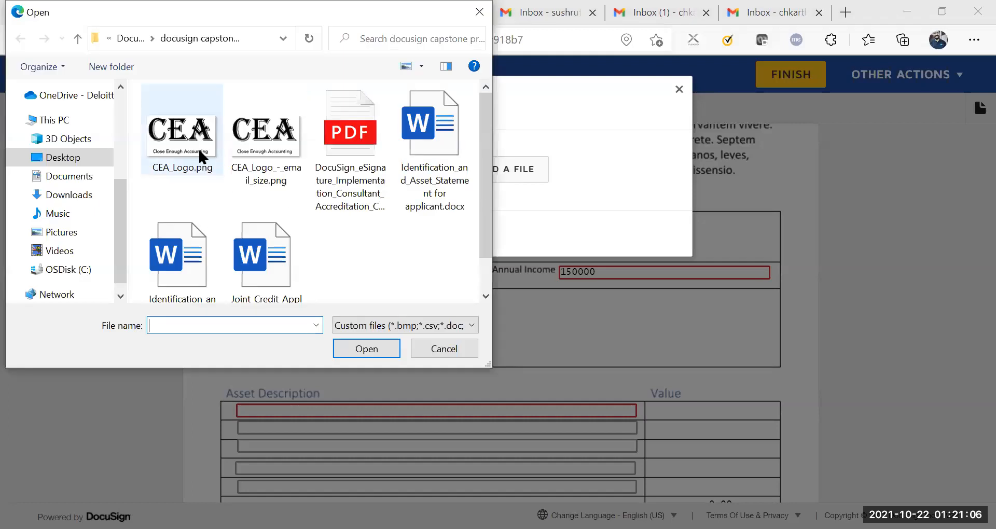
pyautogui.click(202, 156)
pyautogui.click(363, 348)
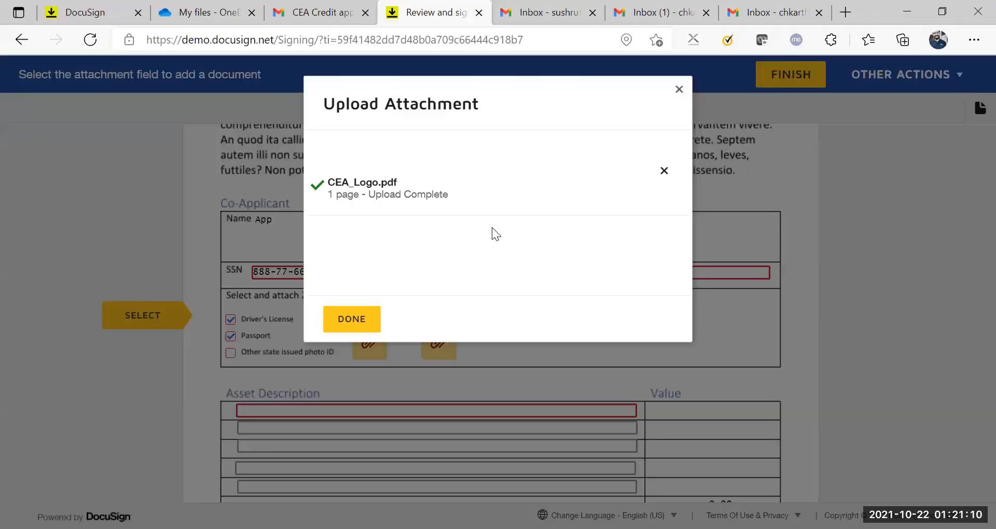
pyautogui.click(345, 322)
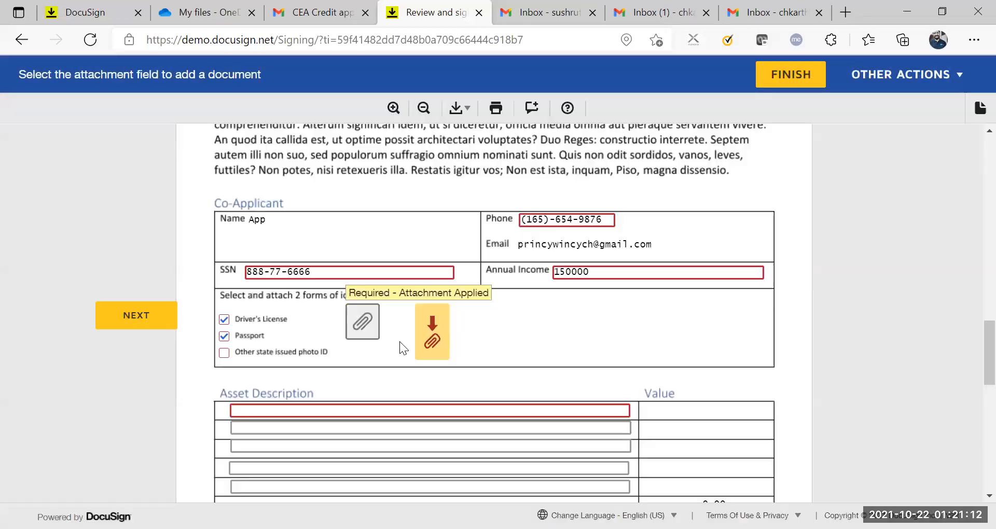
# - Attach CEA_Logo_-_email_size.png to the second ID attachment field
pyautogui.click(429, 335)
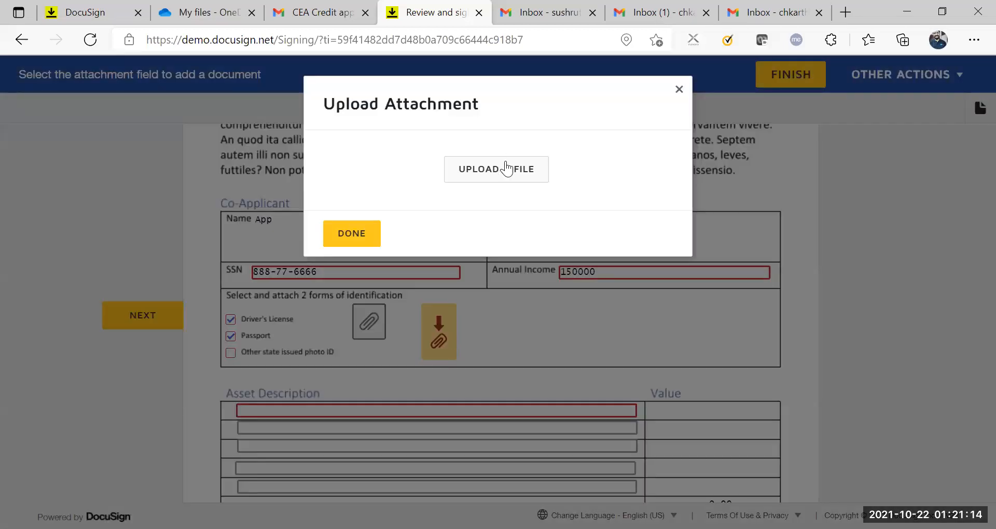
pyautogui.click(506, 168)
pyautogui.doubleClick(275, 151)
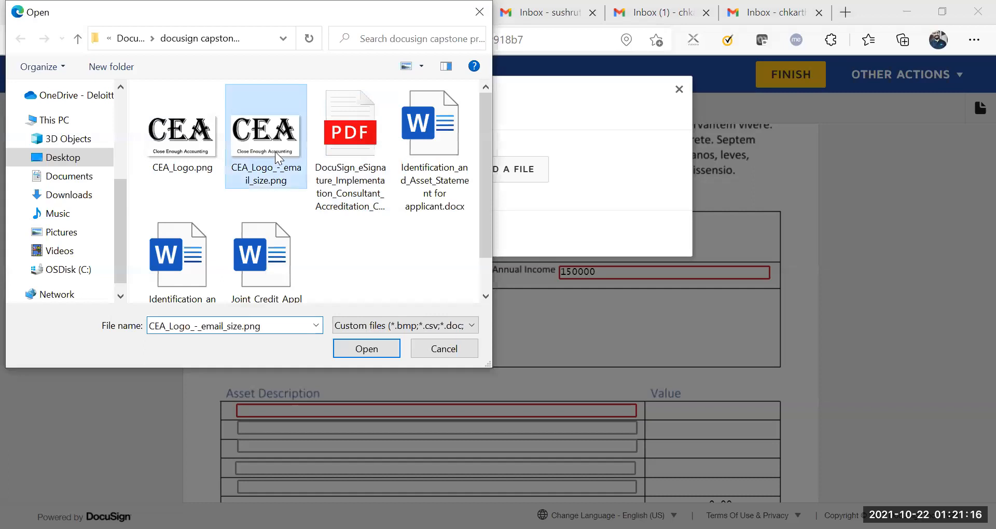
pyautogui.click(359, 244)
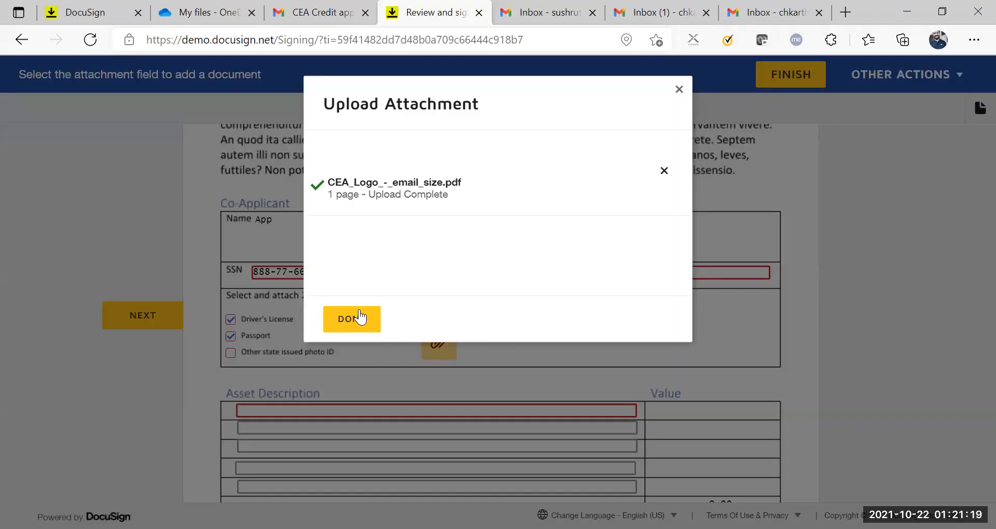
pyautogui.click(358, 315)
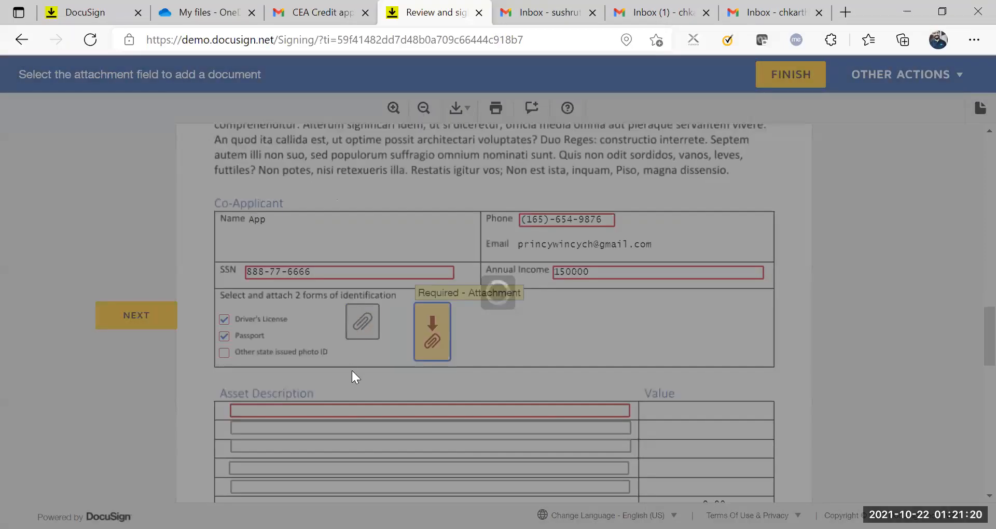
pyautogui.scroll(-3, 497, 332)
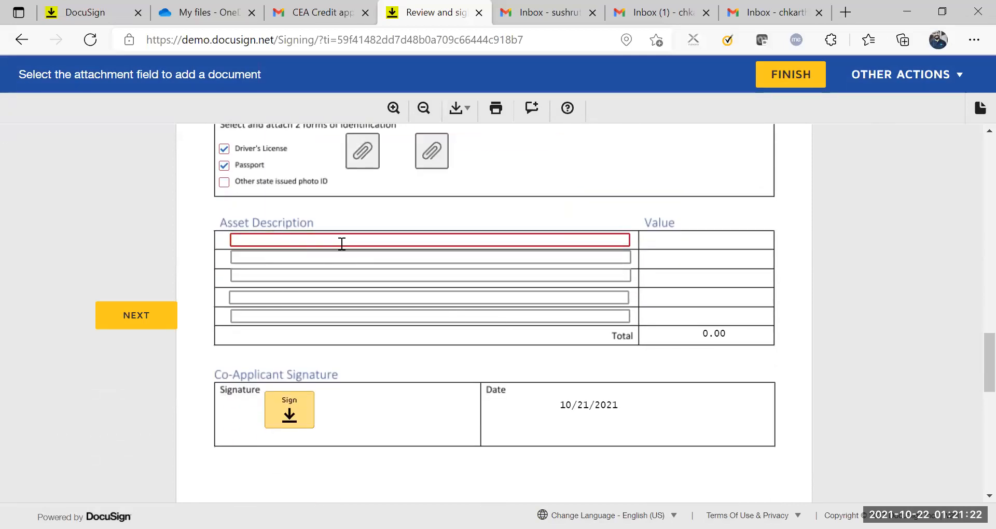
# - Enter assets Villa at 30000 and Flat at 5000, giving a 35,000.00 total
pyautogui.click(343, 241)
pyautogui.write('M')
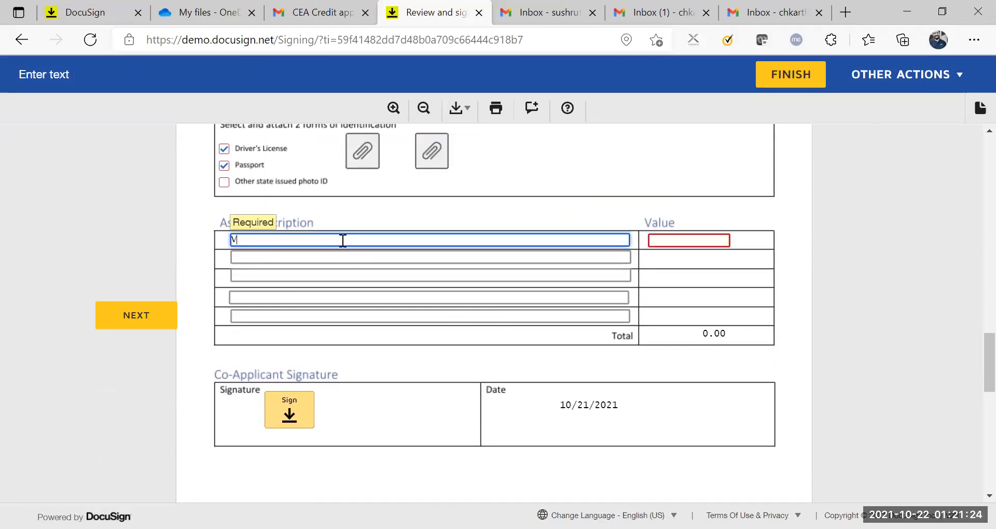
pyautogui.press('Tab')
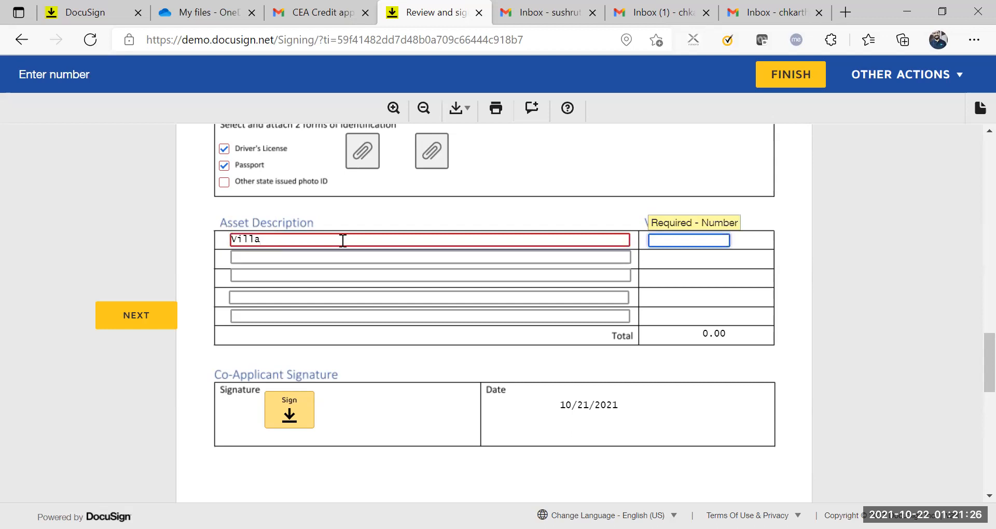
pyautogui.write('30000')
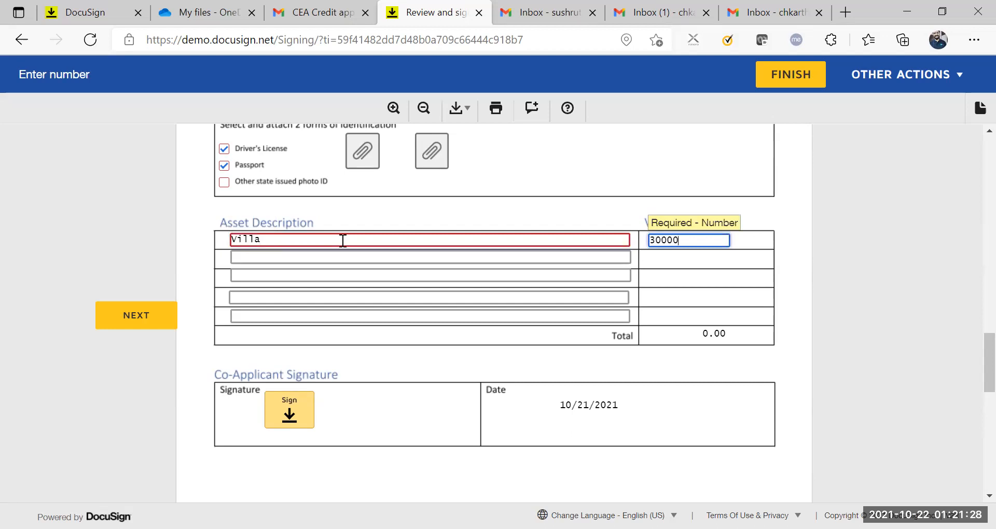
pyautogui.press('Tab')
pyautogui.write('Ho')
pyautogui.write('F')
pyautogui.press('Tab')
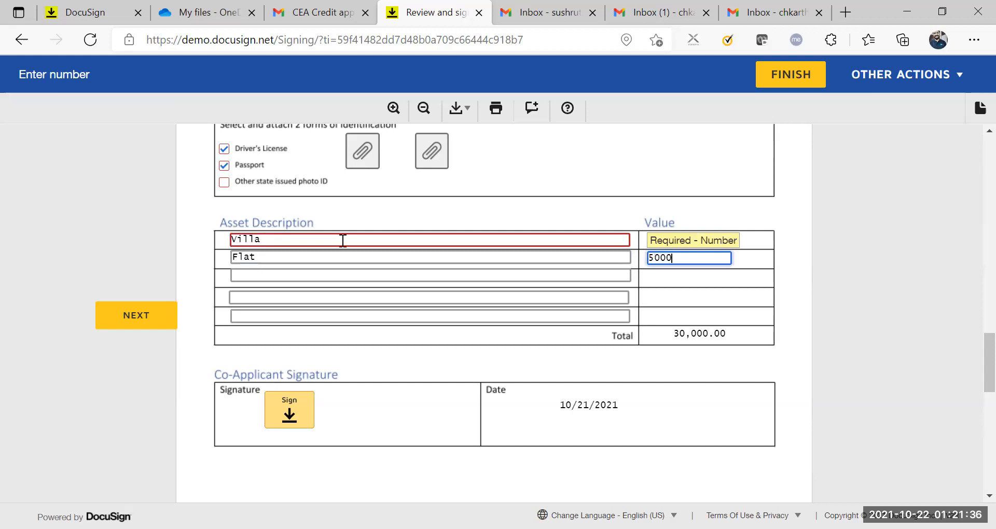
pyautogui.press('Tab')
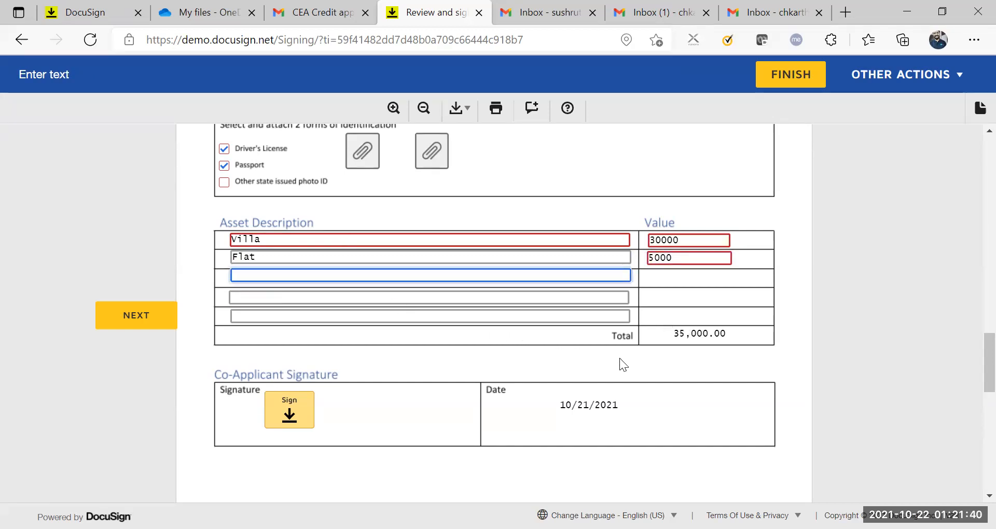
# - Sign the co-applicant field, finish the document, skip logging in, and close the signing tab
pyautogui.click(307, 422)
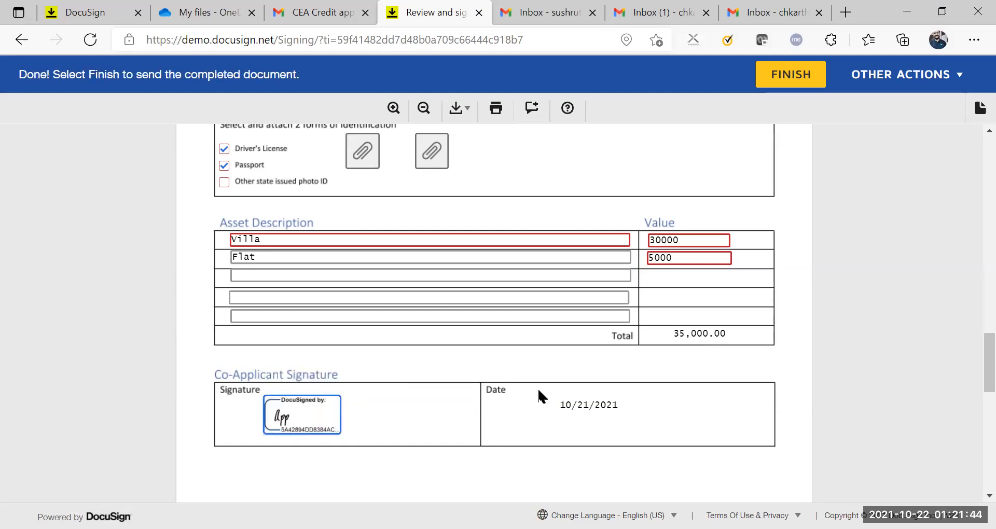
pyautogui.scroll(-12, 537, 387)
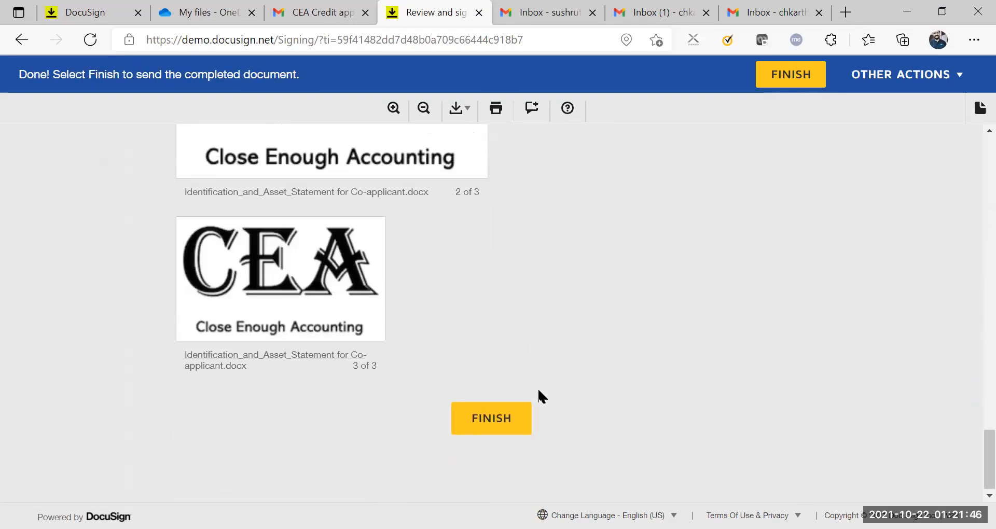
pyautogui.click(493, 415)
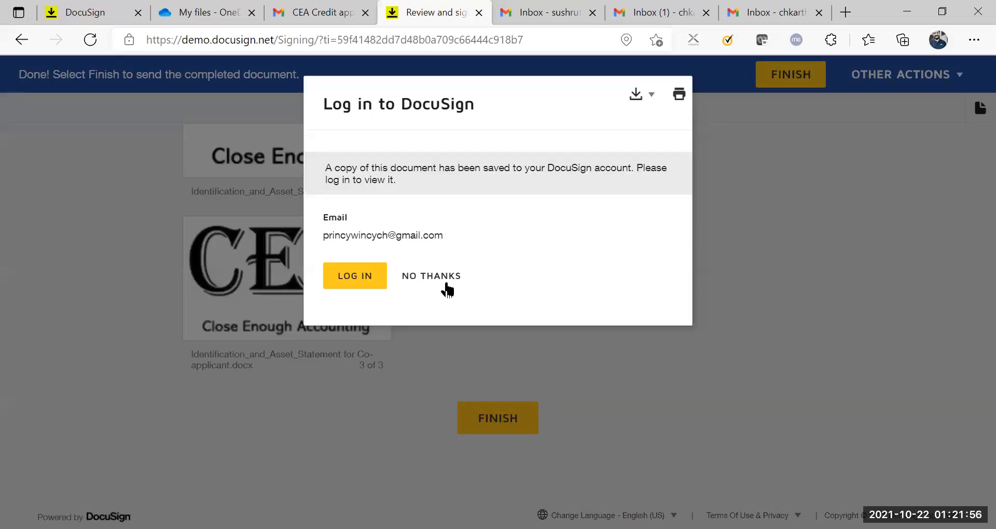
pyautogui.click(450, 280)
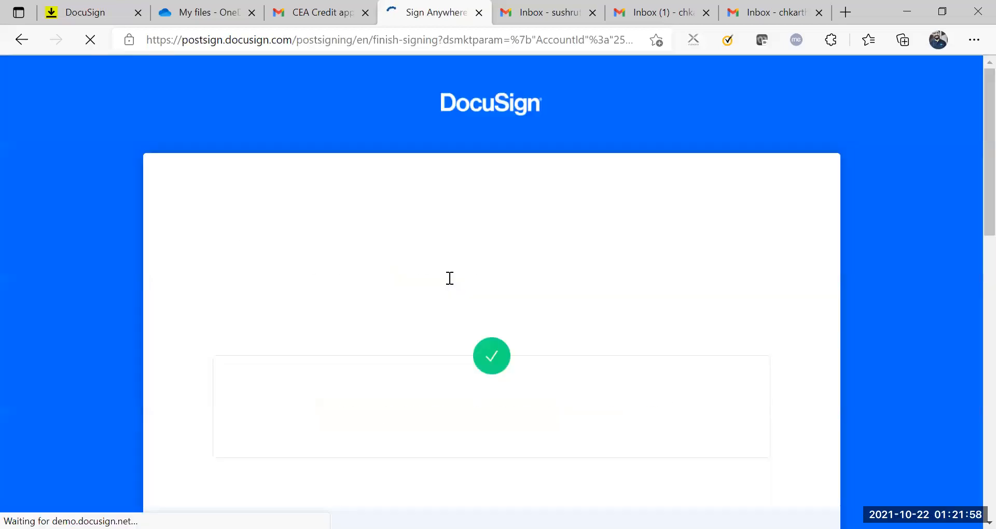
pyautogui.click(479, 13)
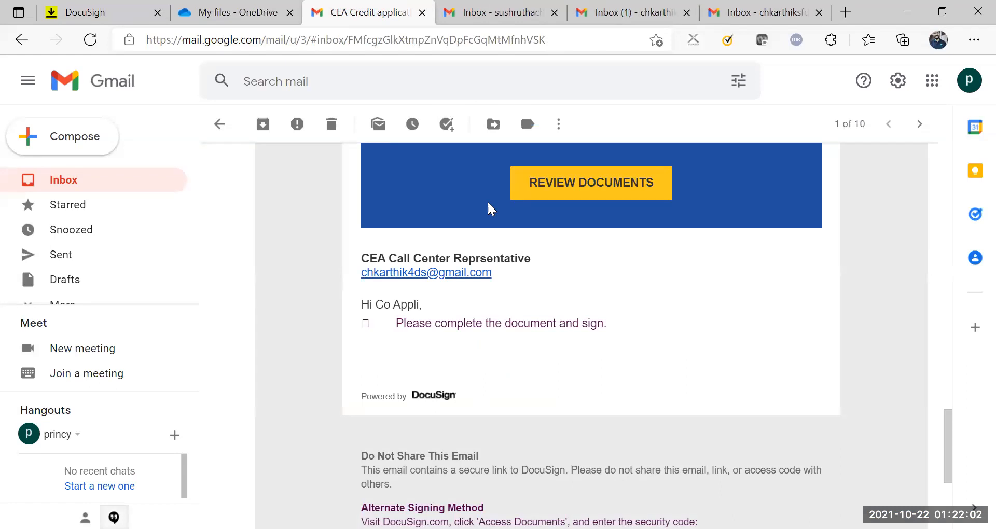
# - In the third inbox, refresh and open the CEA Credit application email's review link
pyautogui.click(757, 13)
pyautogui.click(90, 39)
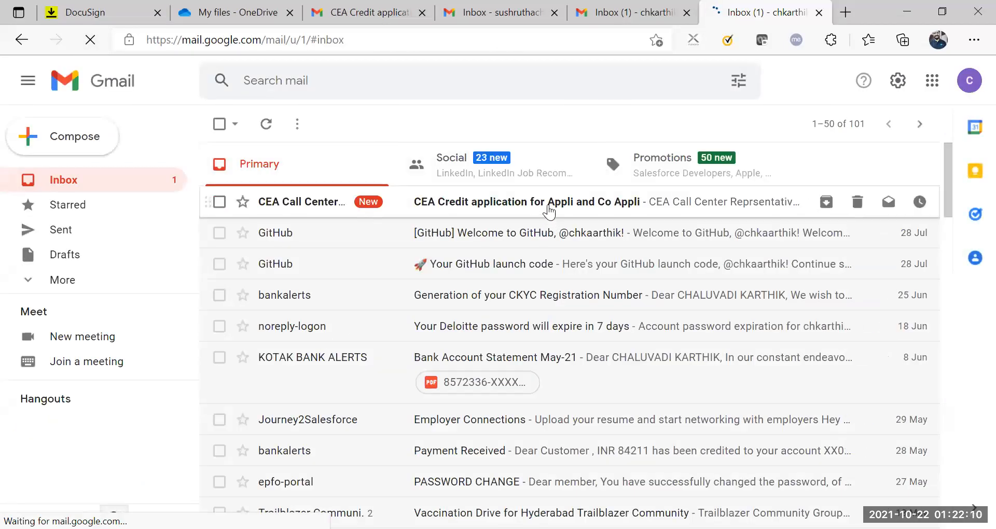
pyautogui.click(548, 205)
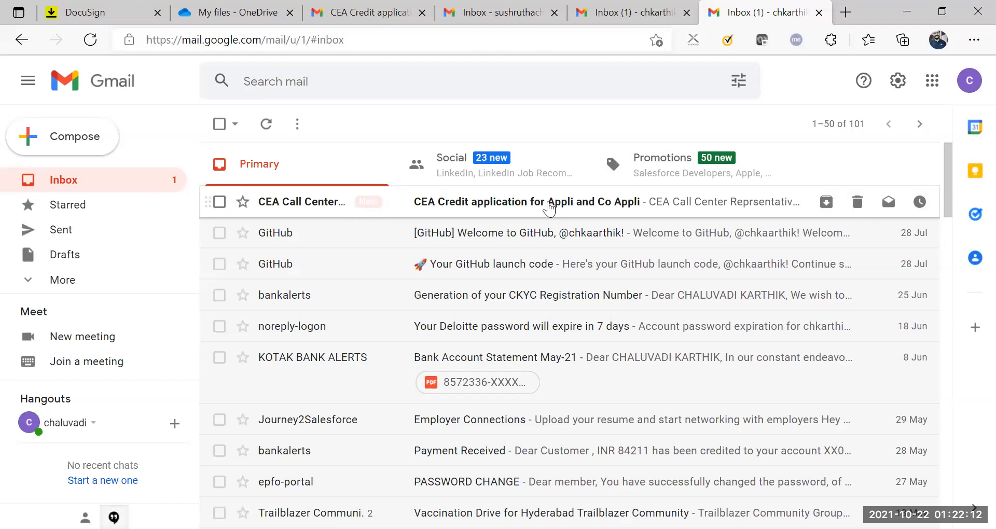
pyautogui.scroll(-3, 503, 384)
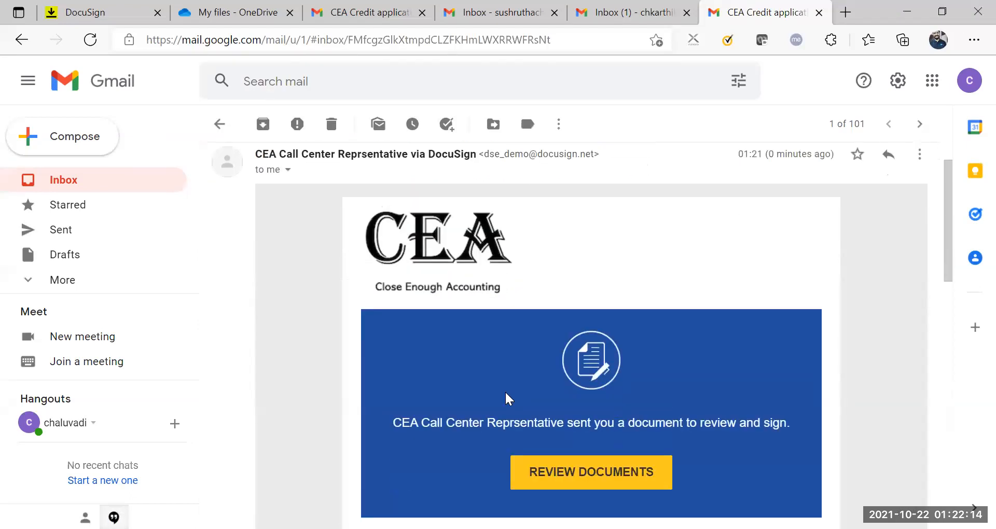
pyautogui.click(576, 361)
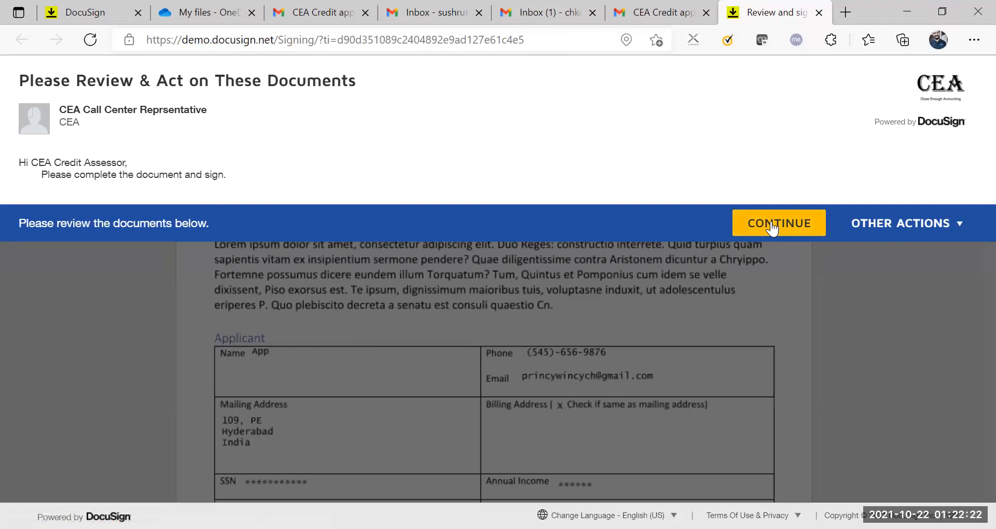
# - Sign the CEA Signature field and add the CEA initials to the Joint Credit Application
pyautogui.click(765, 224)
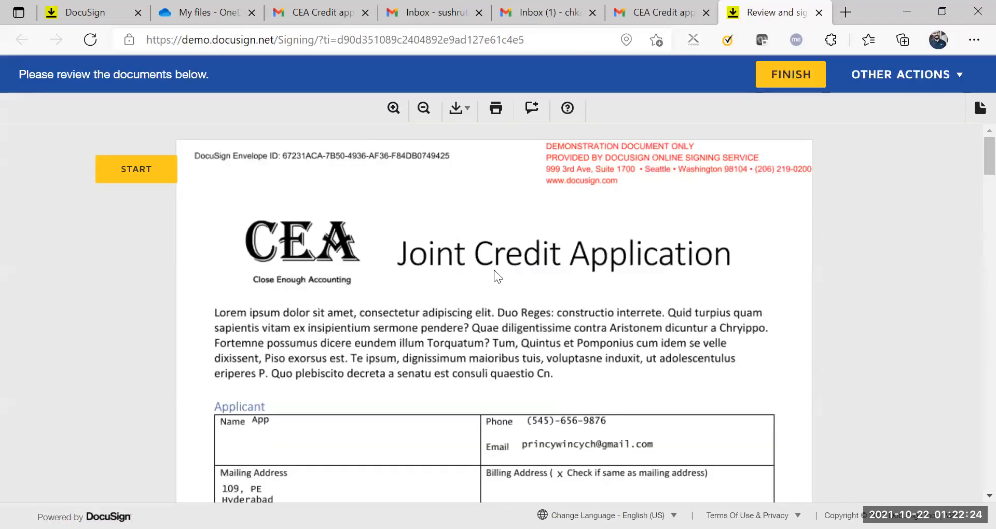
pyautogui.scroll(-10, 494, 269)
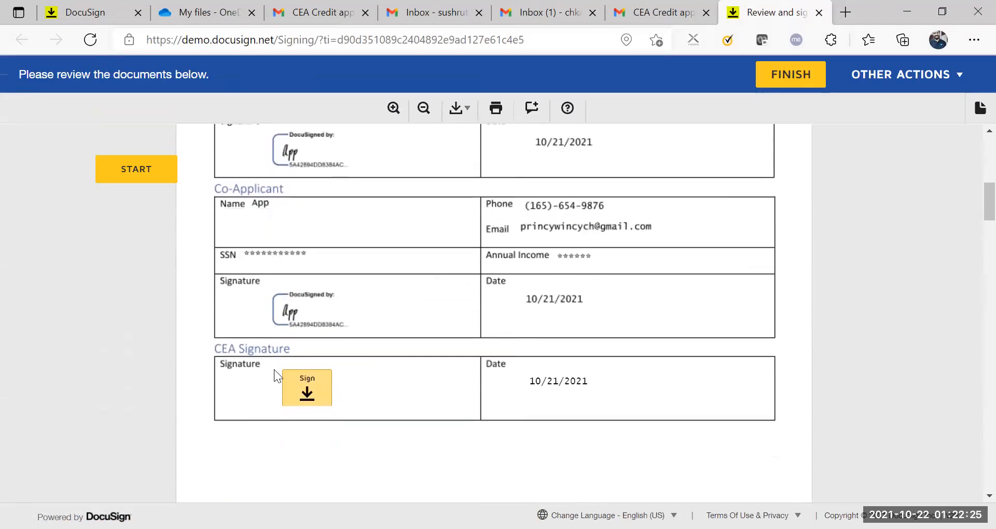
pyautogui.click(308, 387)
pyautogui.scroll(-10, 381, 300)
pyautogui.scroll(-15, 673, 314)
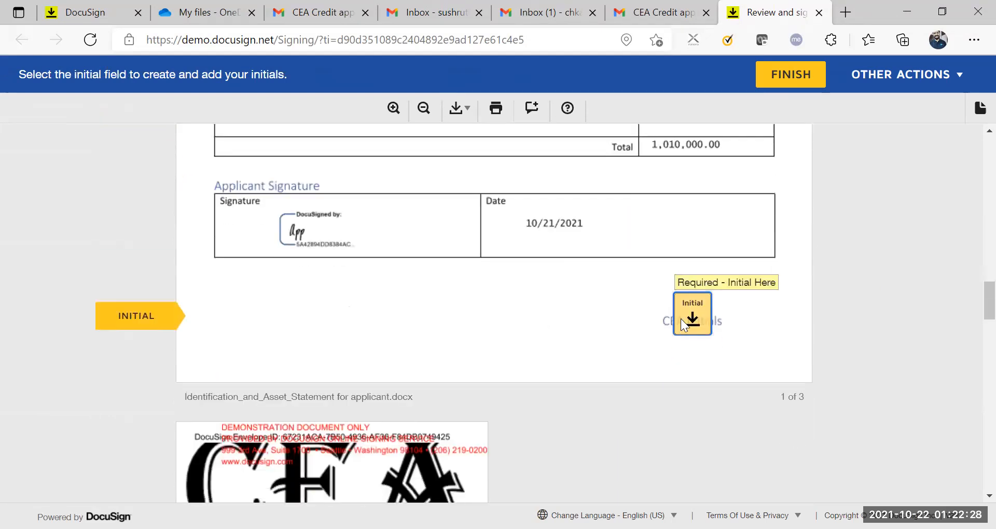
pyautogui.scroll(-15, 694, 318)
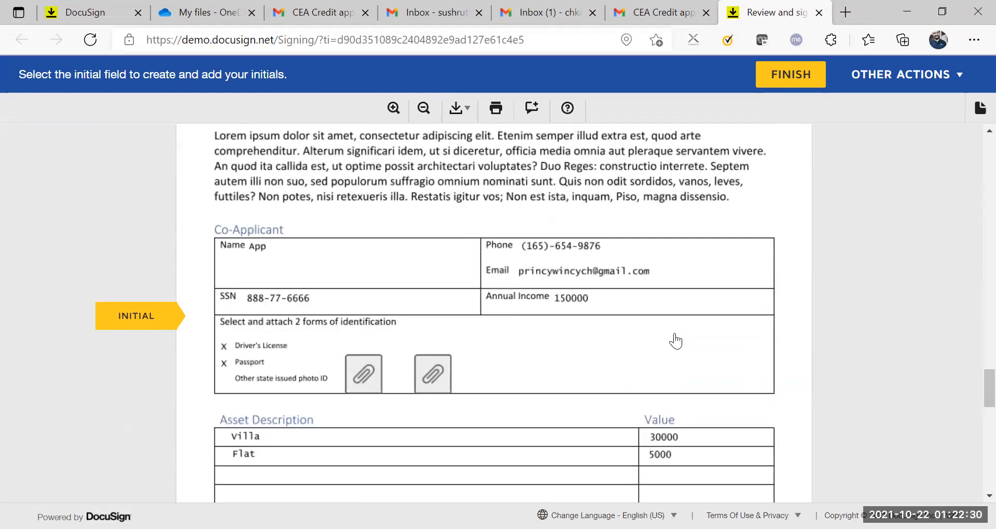
pyautogui.click(693, 318)
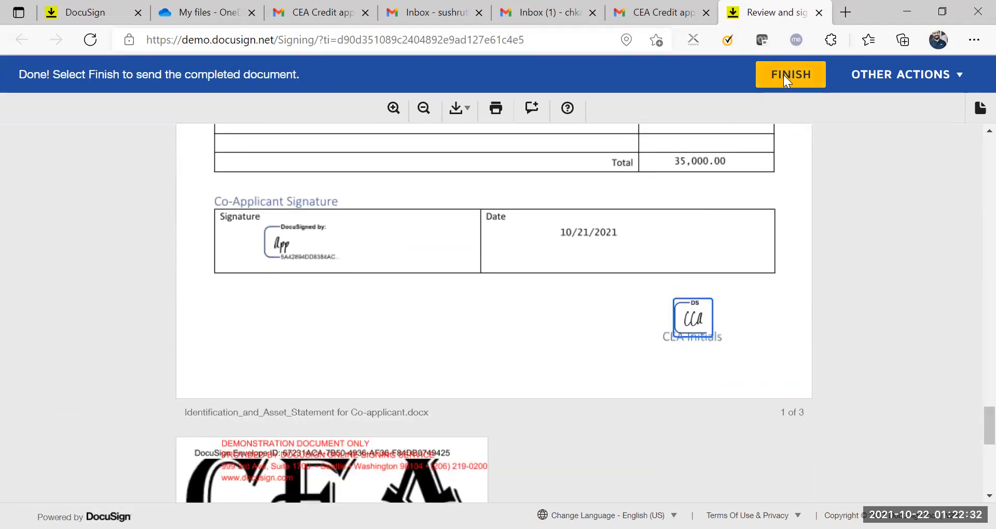
# - Finish signing, decline the login prompt, and close the signing tab
pyautogui.click(783, 78)
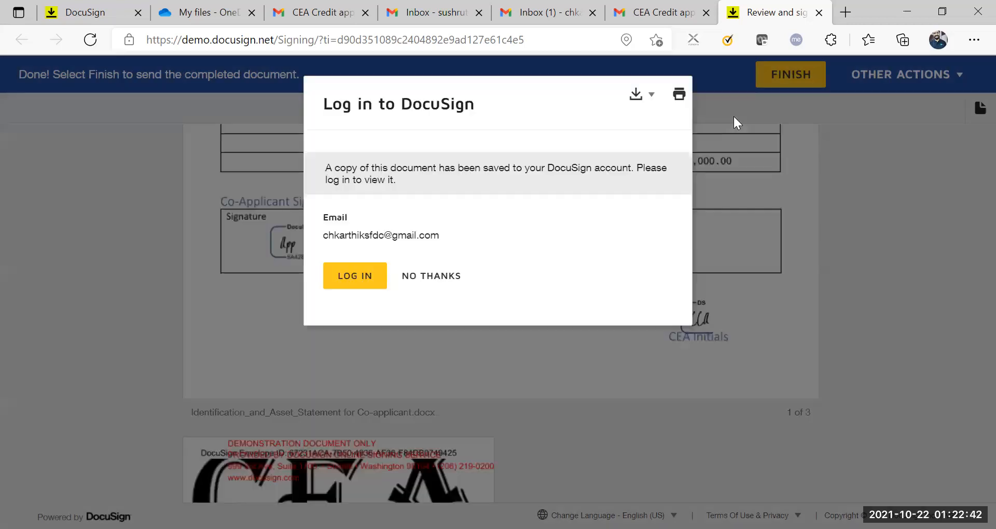
pyautogui.click(456, 276)
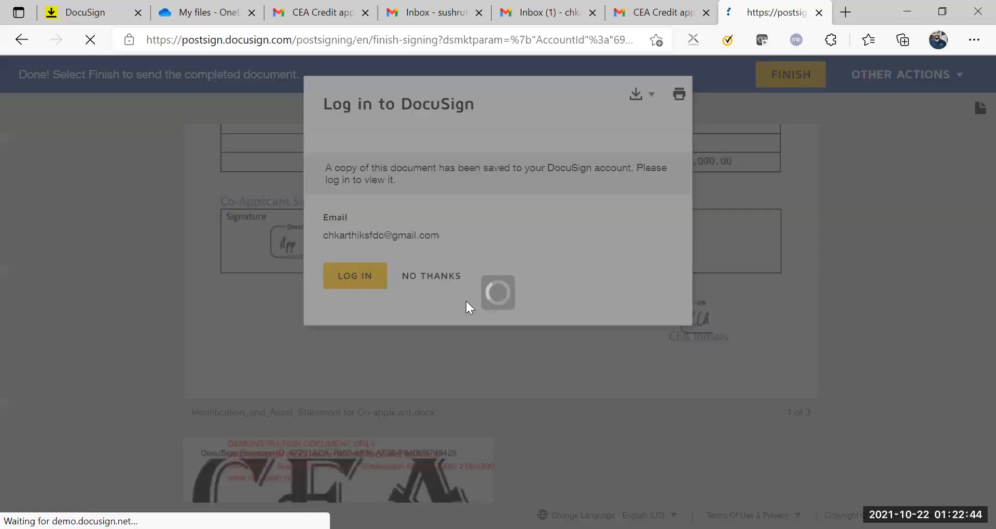
pyautogui.click(820, 14)
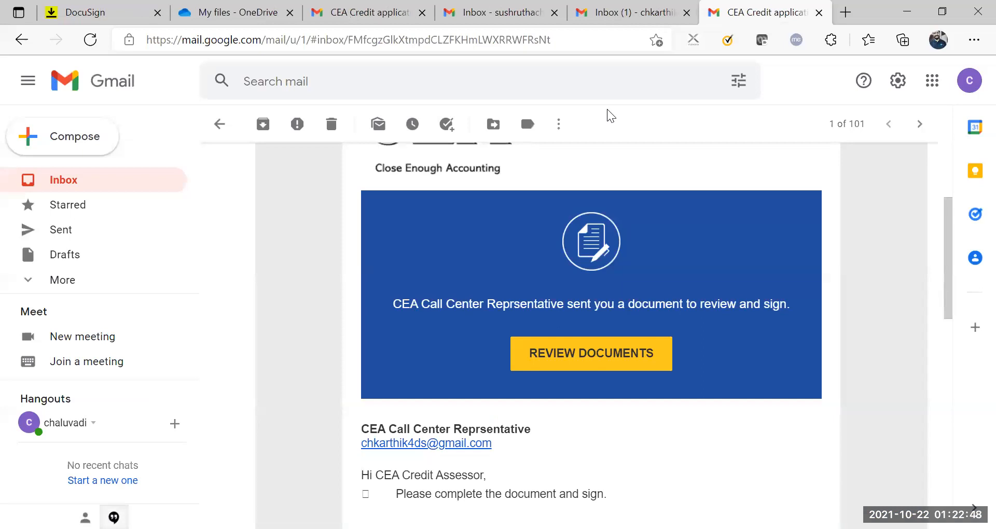
# - In CEA Legal's refreshed inbox, open the Completed CEA Credit application email and its completed documents
pyautogui.click(475, 11)
pyautogui.click(74, 187)
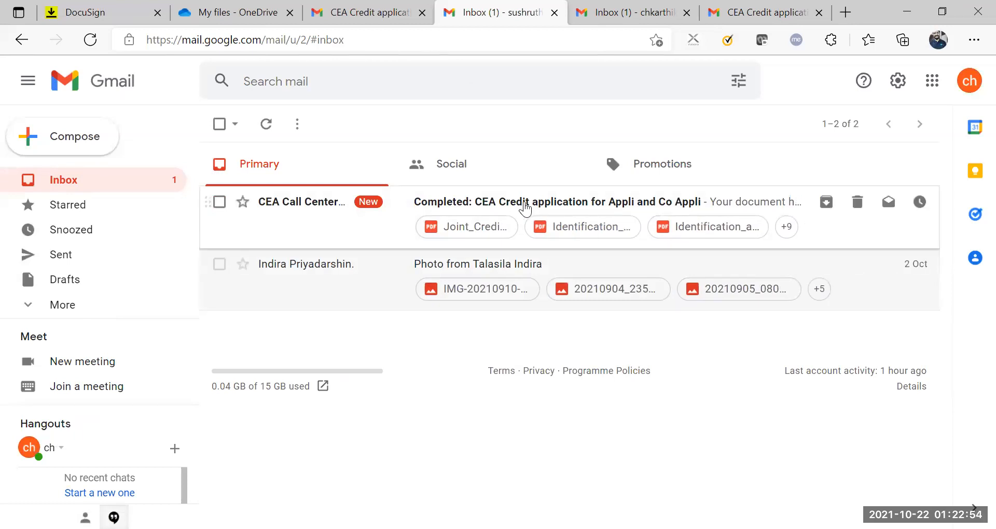
pyautogui.click(525, 207)
pyautogui.scroll(-3, 587, 369)
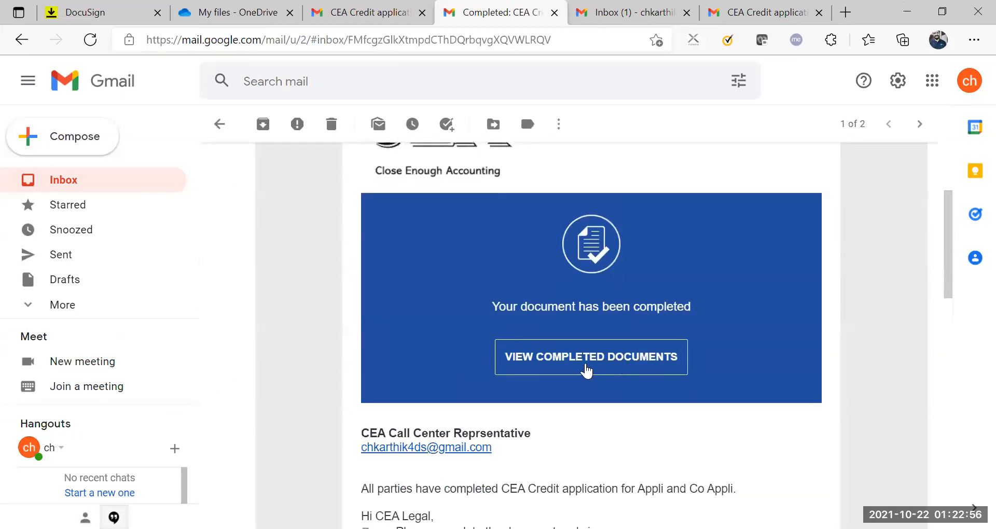
pyautogui.click(527, 368)
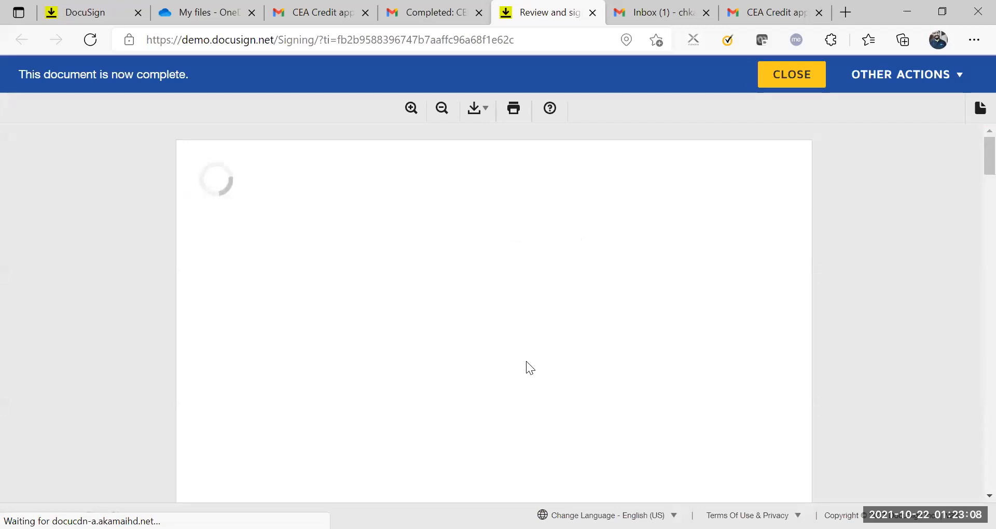
# - Scroll the completed documents to the 'You're All Done!' page, then return to the template tab
pyautogui.scroll(-10, 526, 361)
pyautogui.scroll(-15, 526, 361)
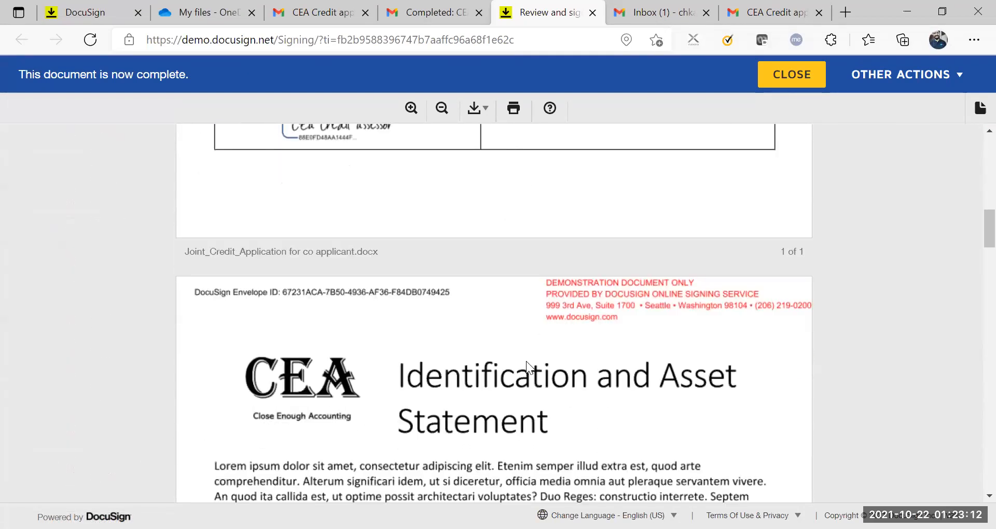
pyautogui.scroll(-15, 526, 361)
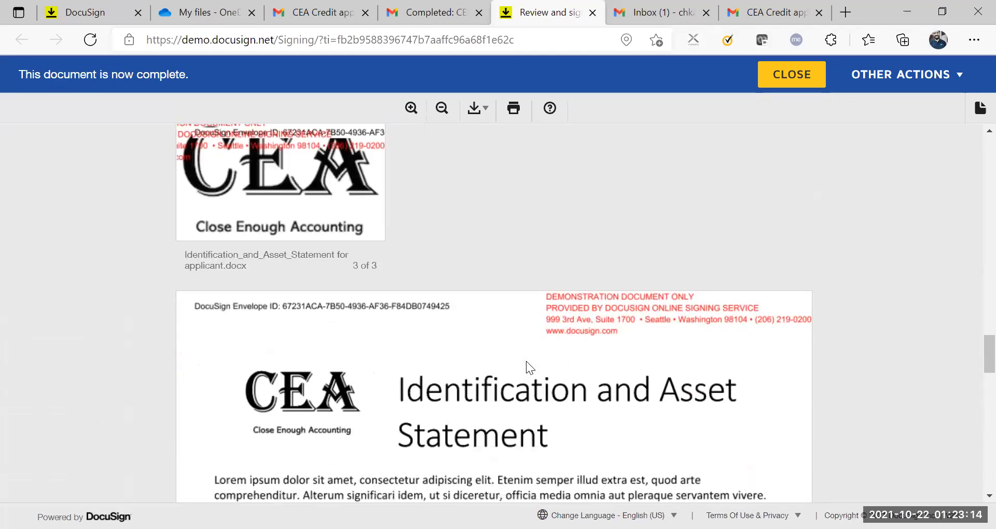
pyautogui.scroll(-5, 507, 413)
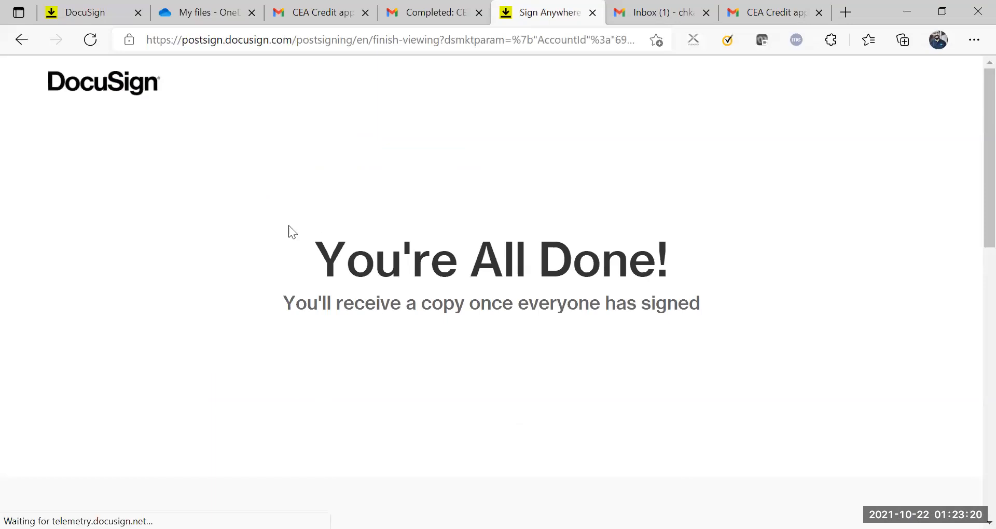
pyautogui.click(87, 14)
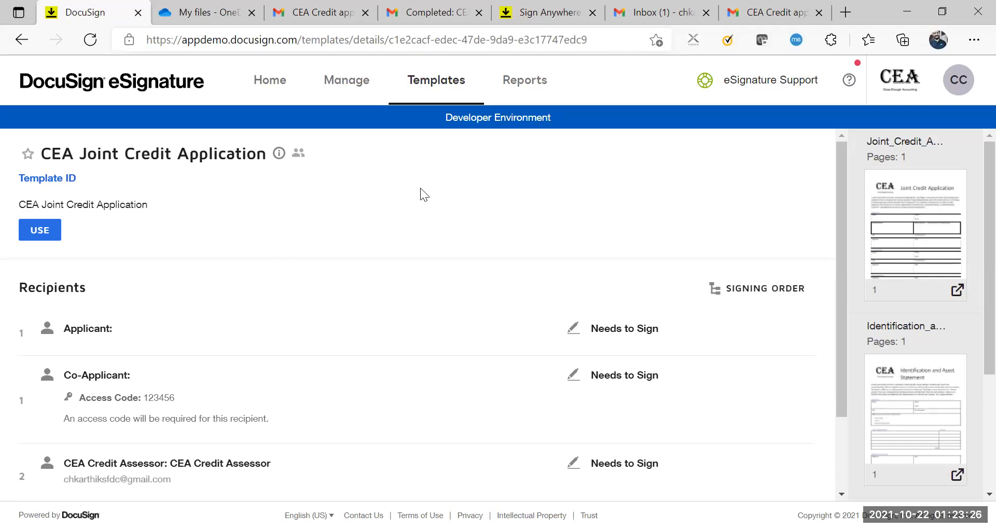
# - Open the top Completed 'CEA Credit application for Appli and Co Appli' envelope from the Sent folder
pyautogui.click(356, 95)
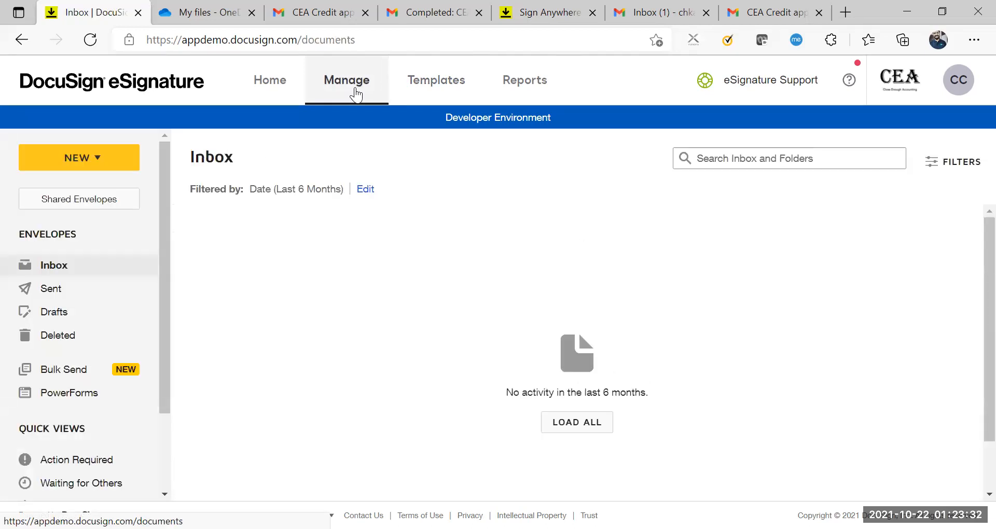
pyautogui.click(52, 288)
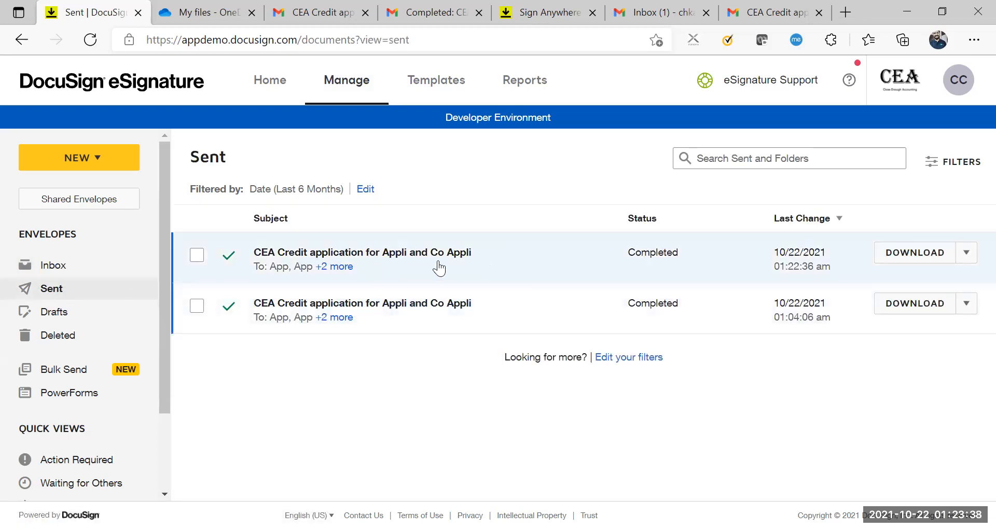
pyautogui.click(306, 259)
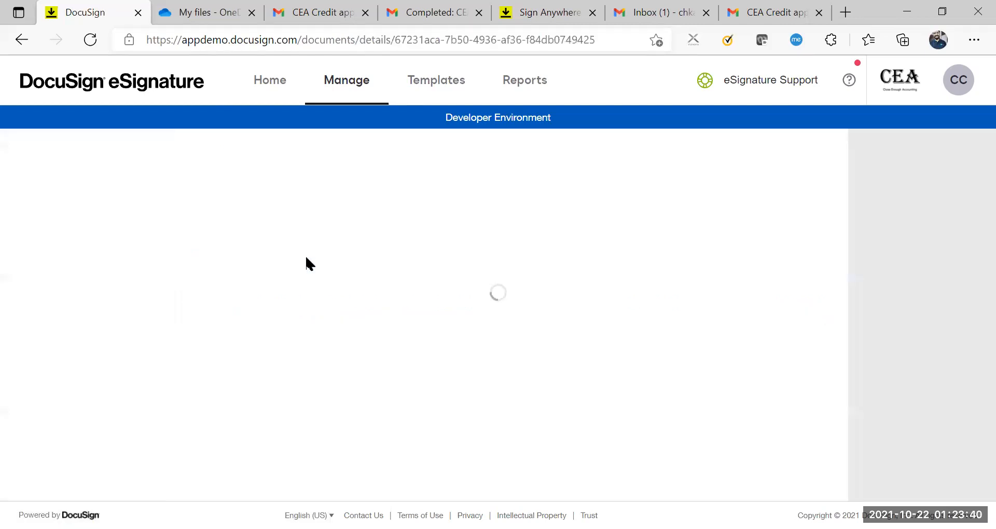
# - Confirm all four recipients show Signed or copy received, then open the envelope's MORE actions list
pyautogui.scroll(-2, 342, 297)
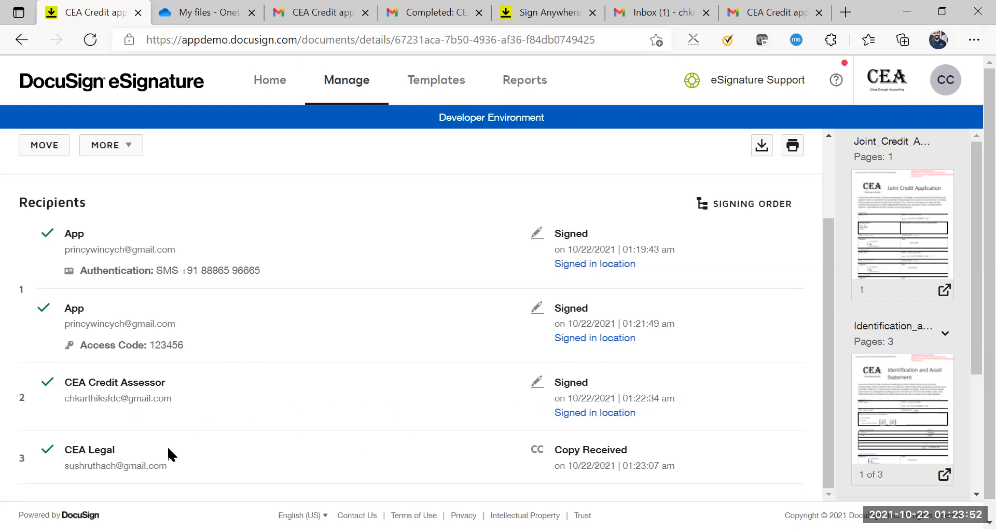
pyautogui.scroll(-1, 296, 457)
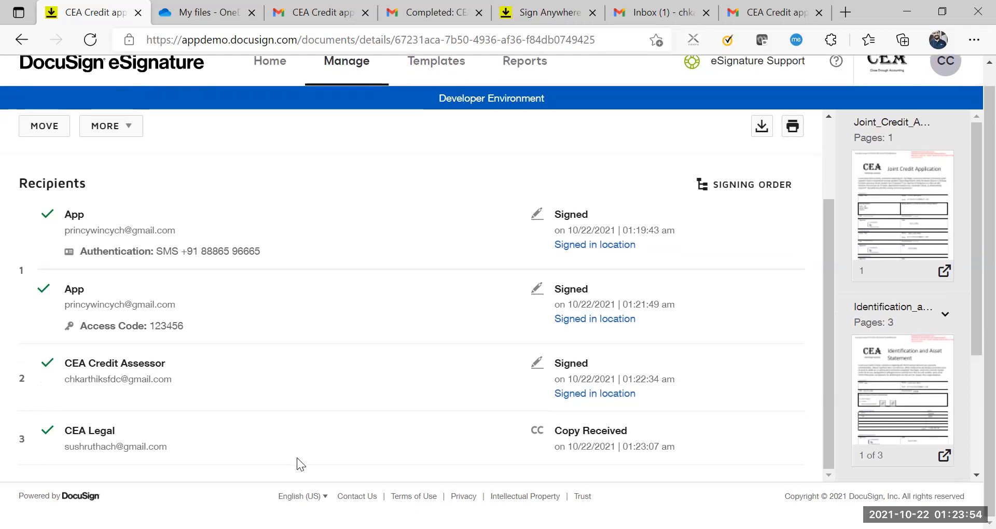
pyautogui.scroll(2, 297, 457)
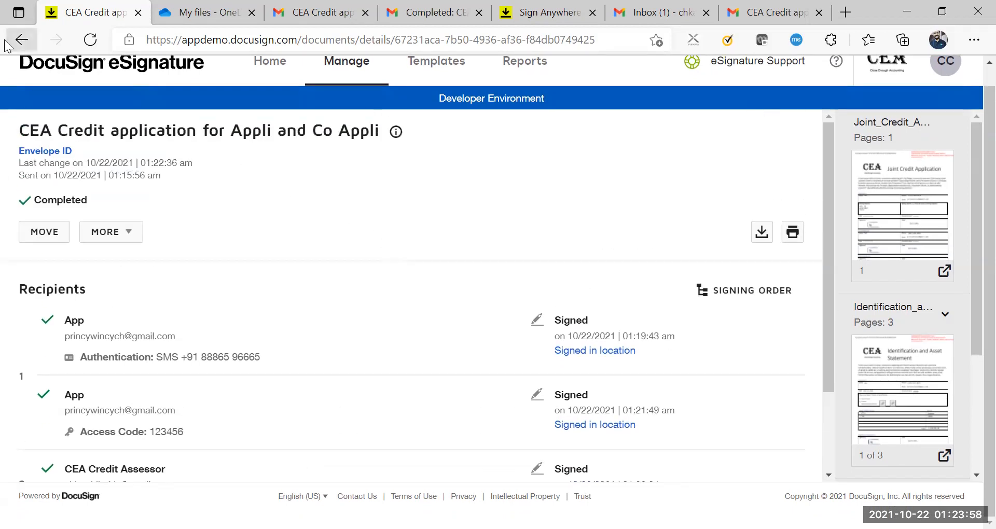
pyautogui.click(130, 241)
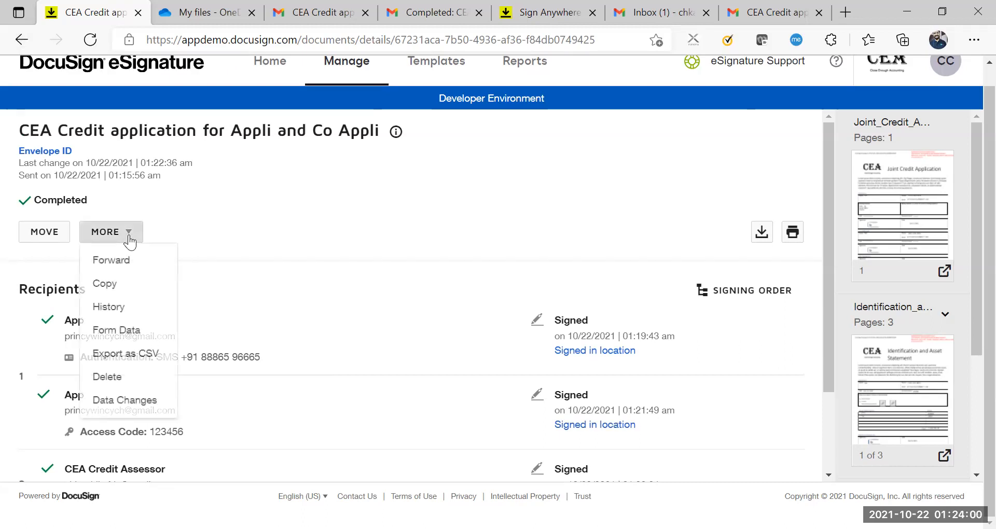
# - Review the envelope's activity history through CEA Legal opening it, then show OneDrive's My files
pyautogui.click(133, 310)
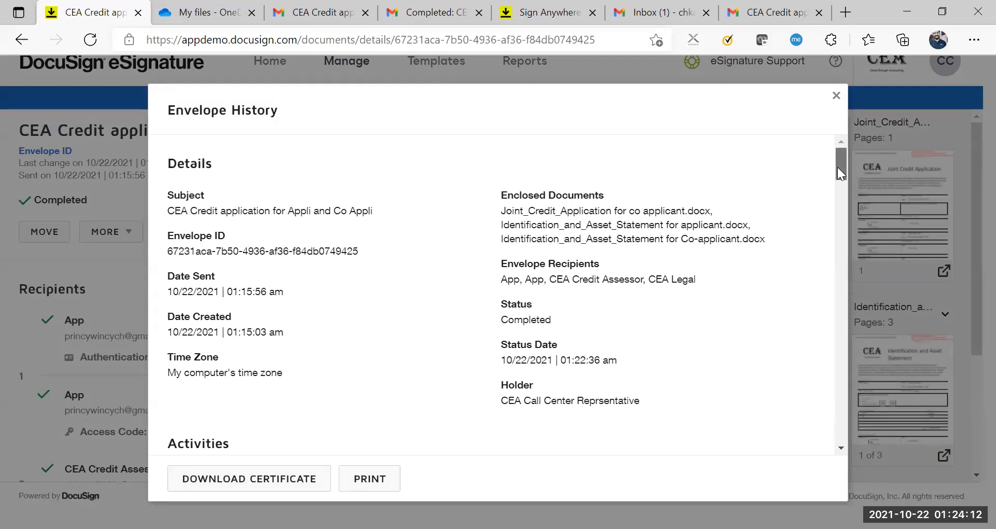
pyautogui.moveTo(838, 167); pyautogui.dragTo(837, 187)
pyautogui.moveTo(837, 190); pyautogui.dragTo(836, 227)
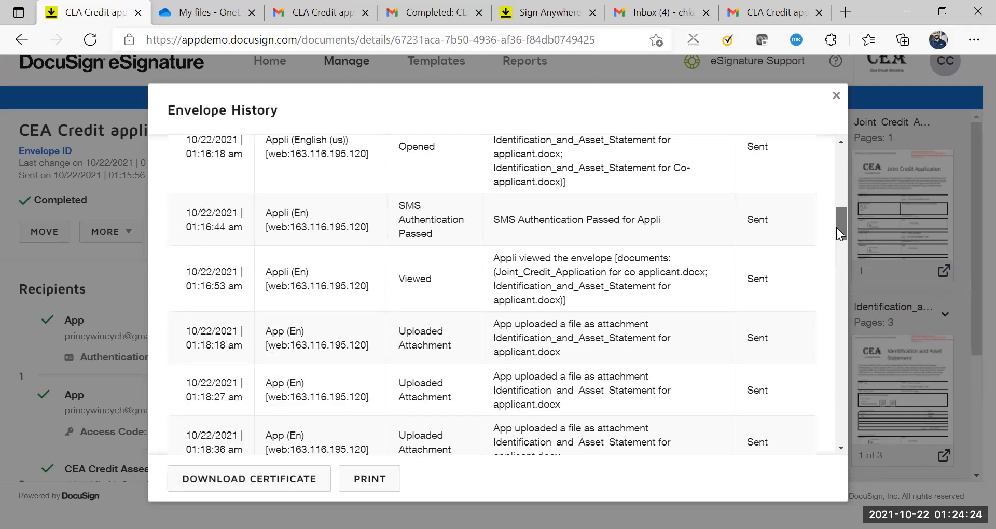
pyautogui.moveTo(837, 227); pyautogui.dragTo(845, 419)
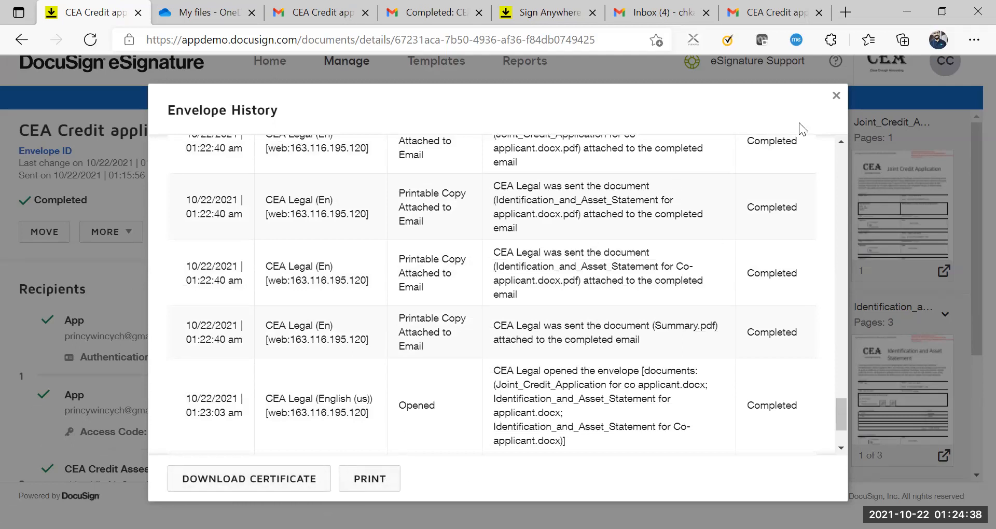
pyautogui.click(836, 95)
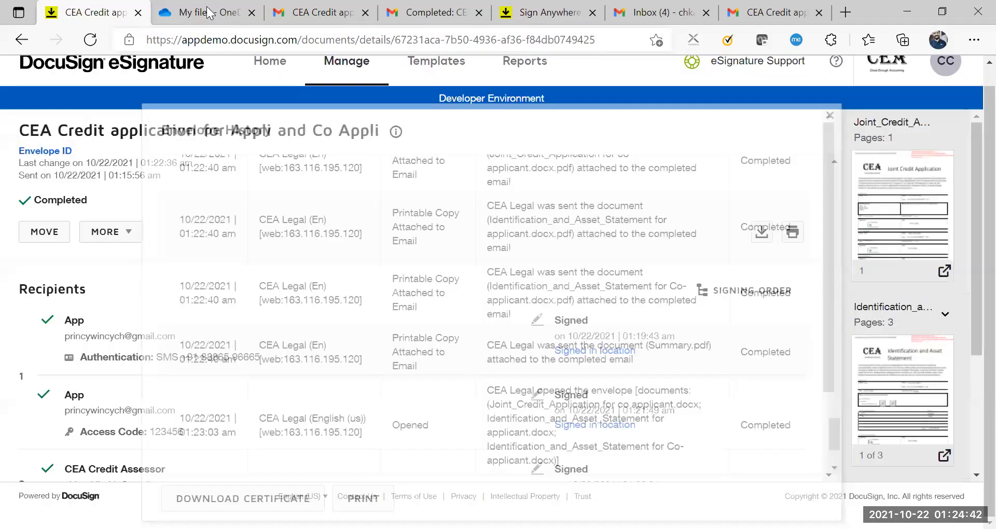
pyautogui.click(208, 12)
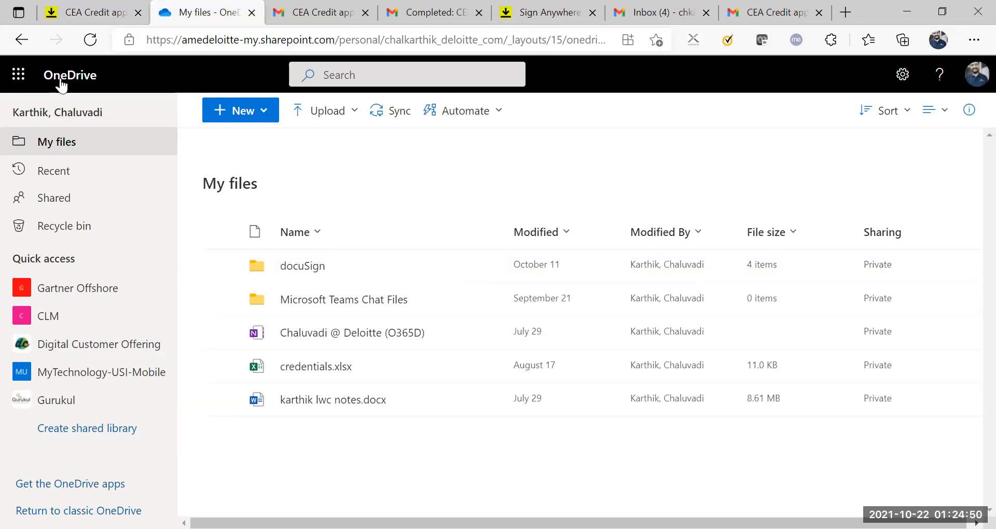
# - Open the OneDrive docuSign folder and check its CertificateOfCompletion and signed application files
pyautogui.click(104, 13)
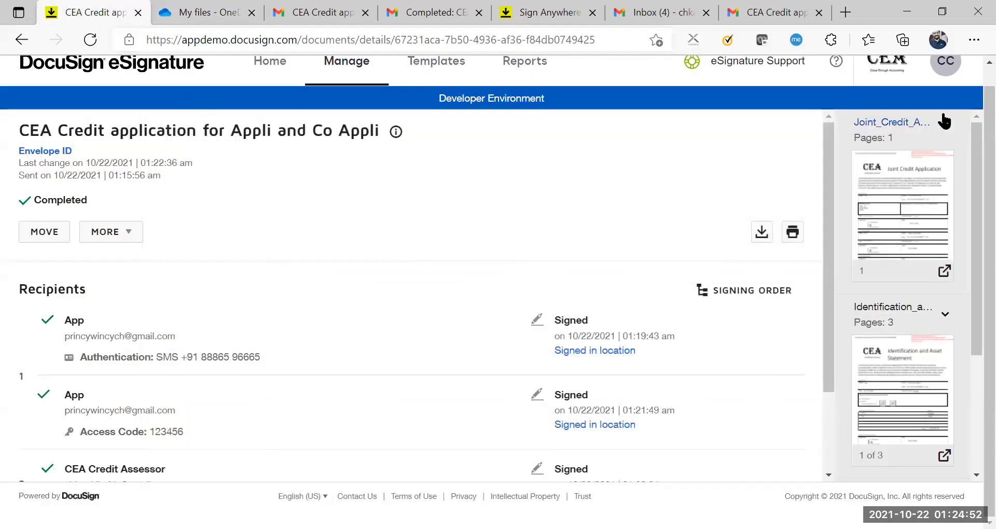
pyautogui.click(188, 15)
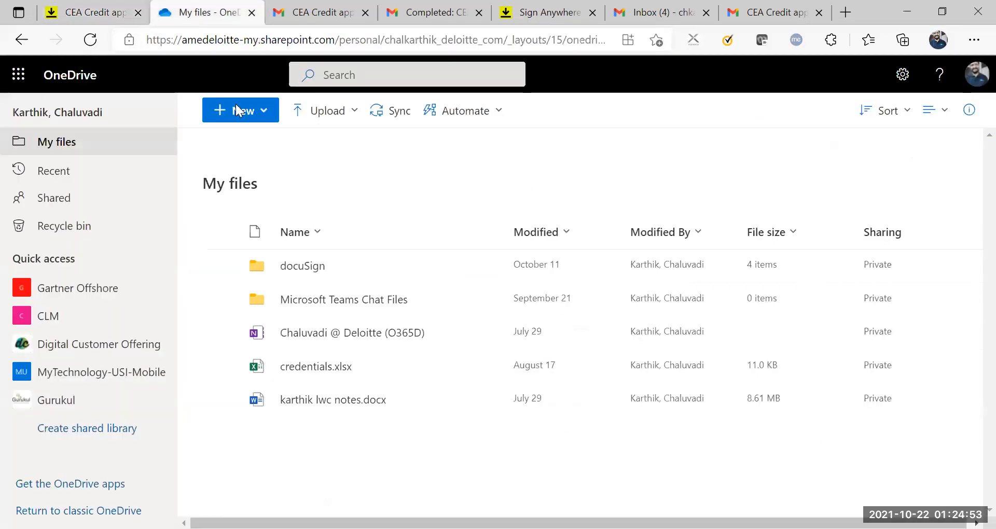
pyautogui.click(310, 271)
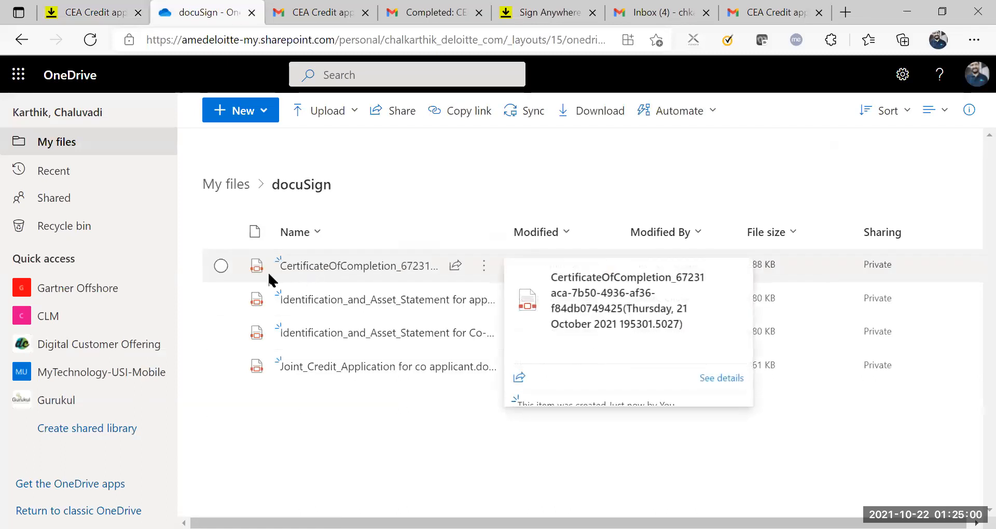
pyautogui.moveTo(389, 267)
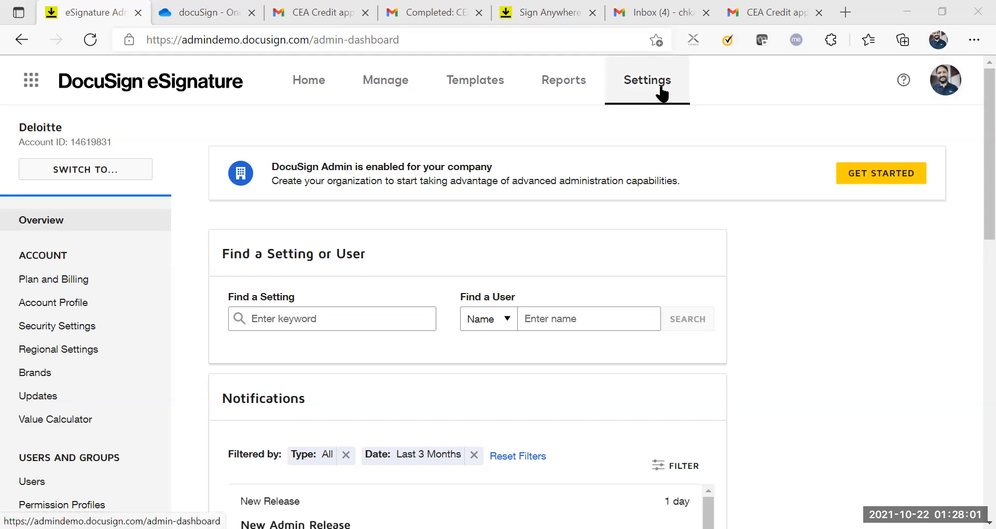
# - Go to Connect settings to view the CEA One Drive configuration, ID 10249769, Active with 0 failures
pyautogui.scroll(-1, 262, 130)
pyautogui.scroll(-2, 262, 135)
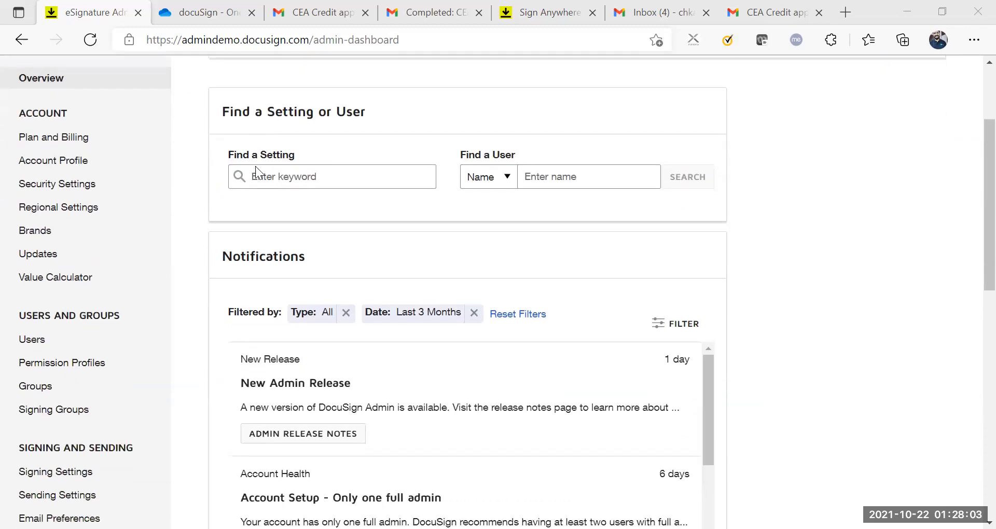
pyautogui.scroll(-10, 176, 349)
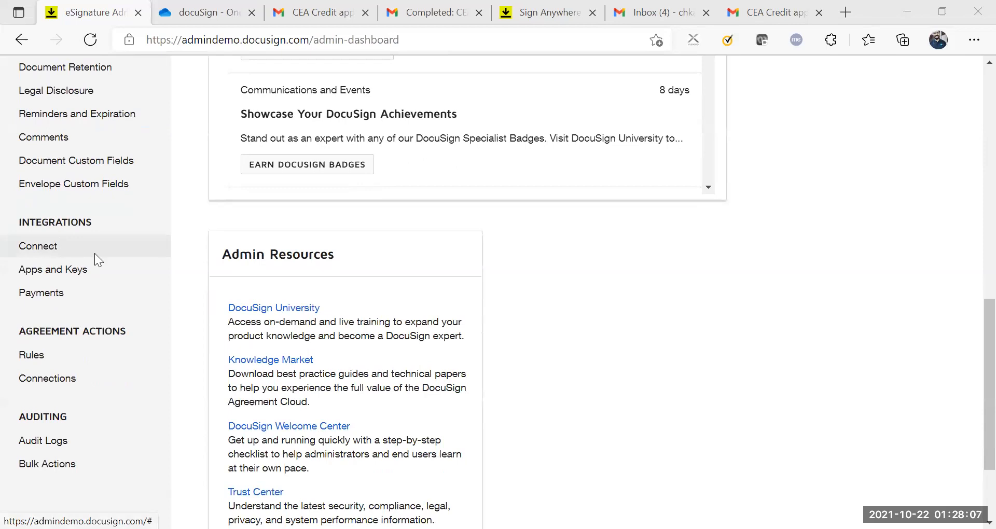
pyautogui.click(131, 258)
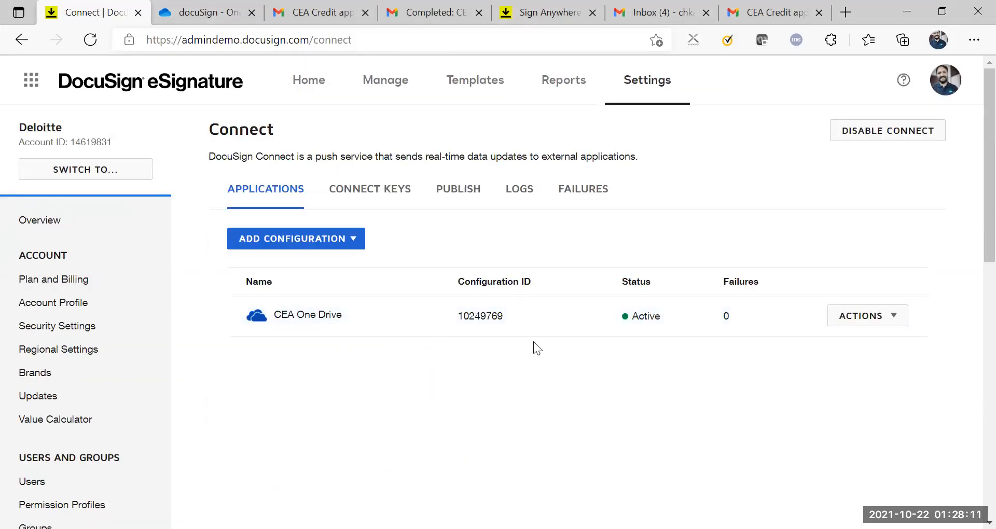
# - Check the Connect logs and failures for the CEA Credit application envelopes, then go to Reports
pyautogui.click(520, 192)
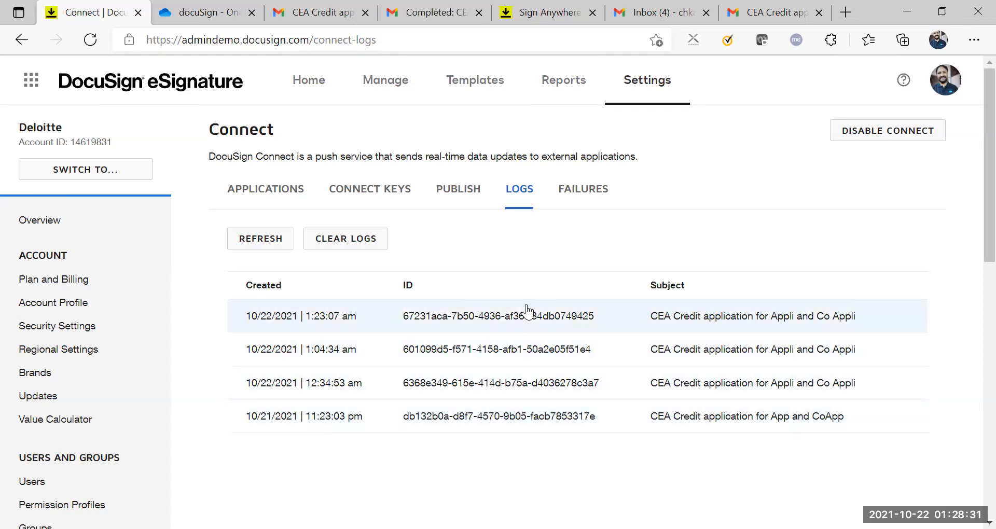
pyautogui.click(591, 198)
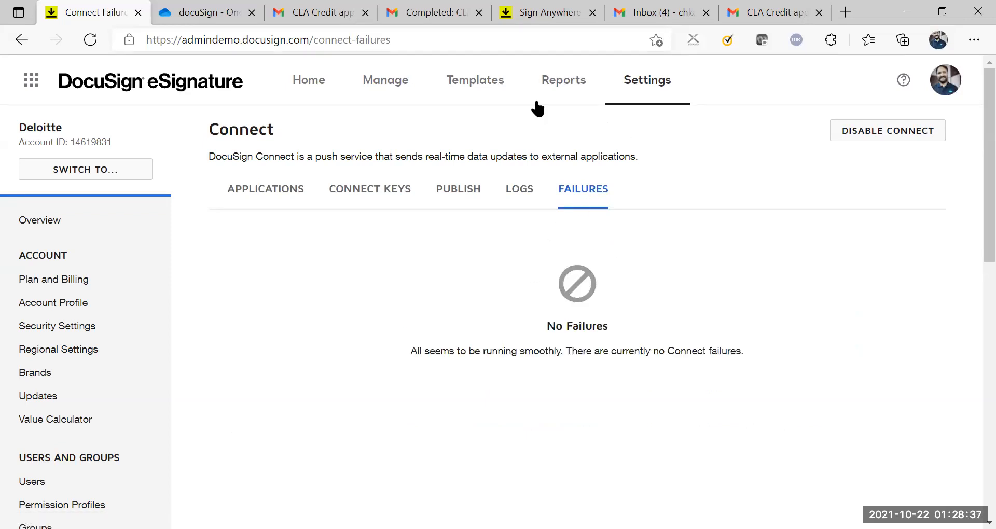
pyautogui.click(553, 91)
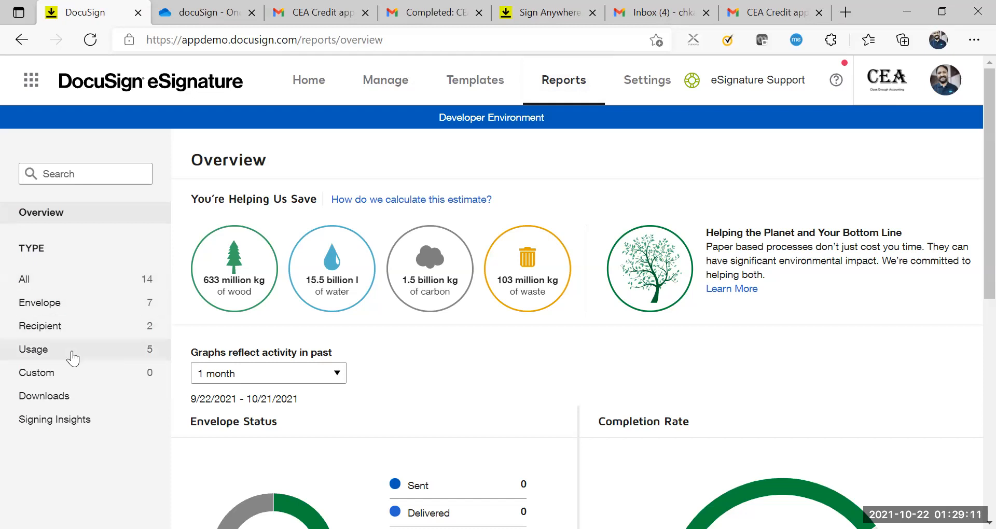
# - Open the Envelope Report from the list of envelope reports
pyautogui.click(72, 310)
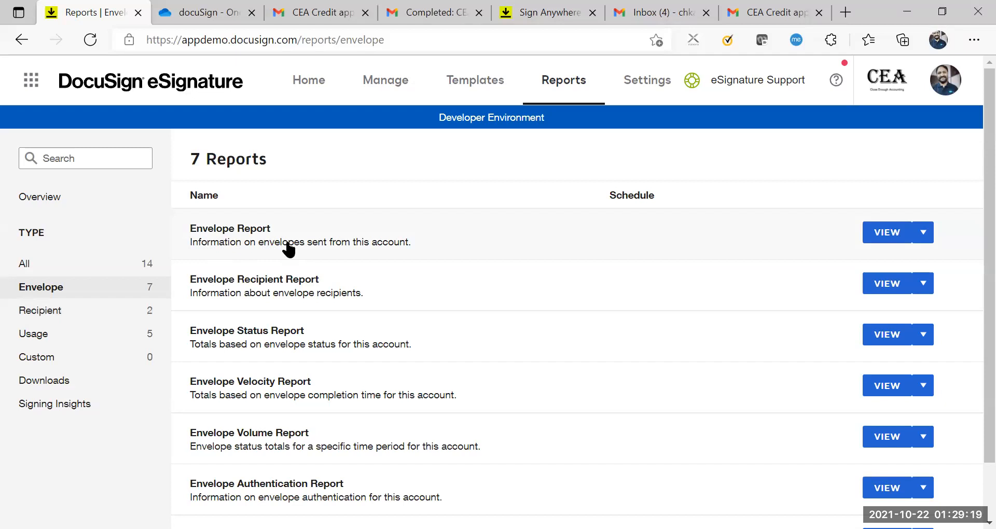
pyautogui.scroll(-1, 604, 269)
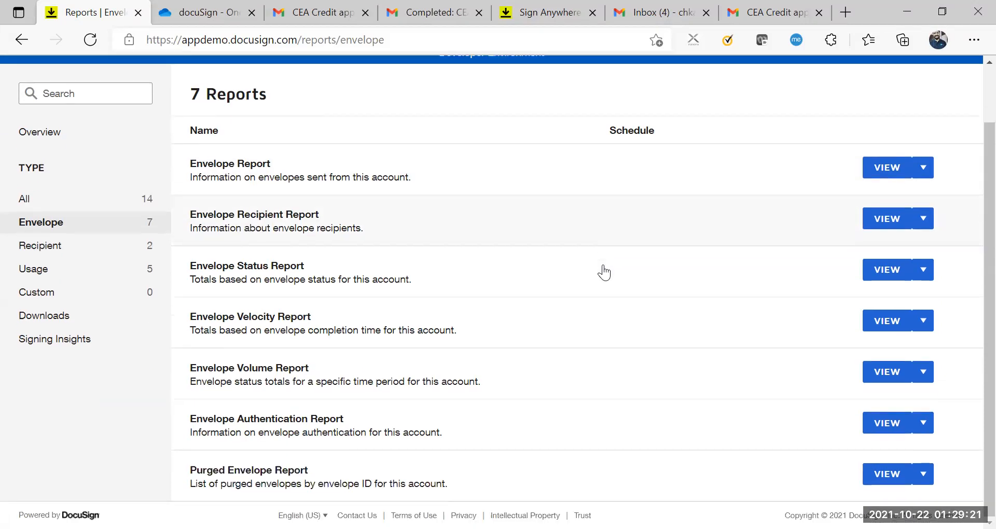
pyautogui.scroll(1, 603, 271)
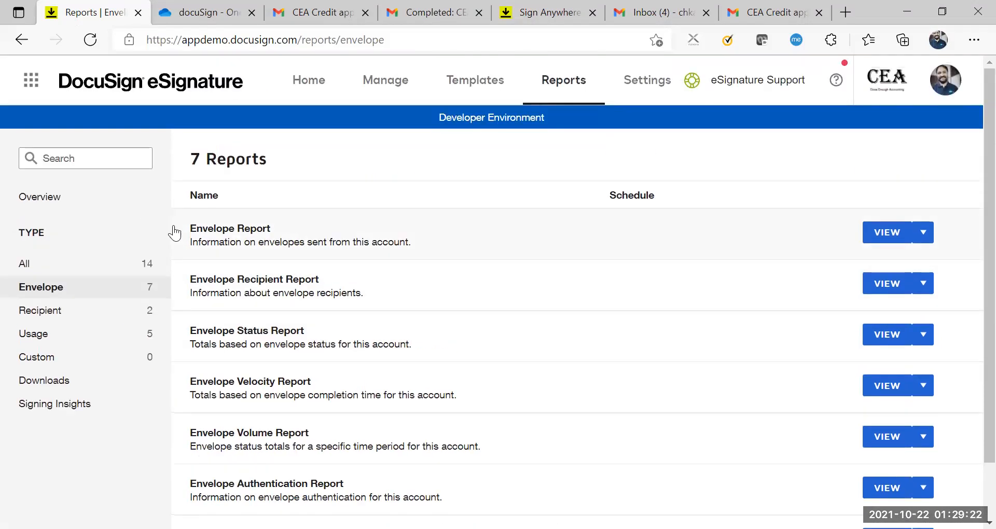
pyautogui.click(240, 230)
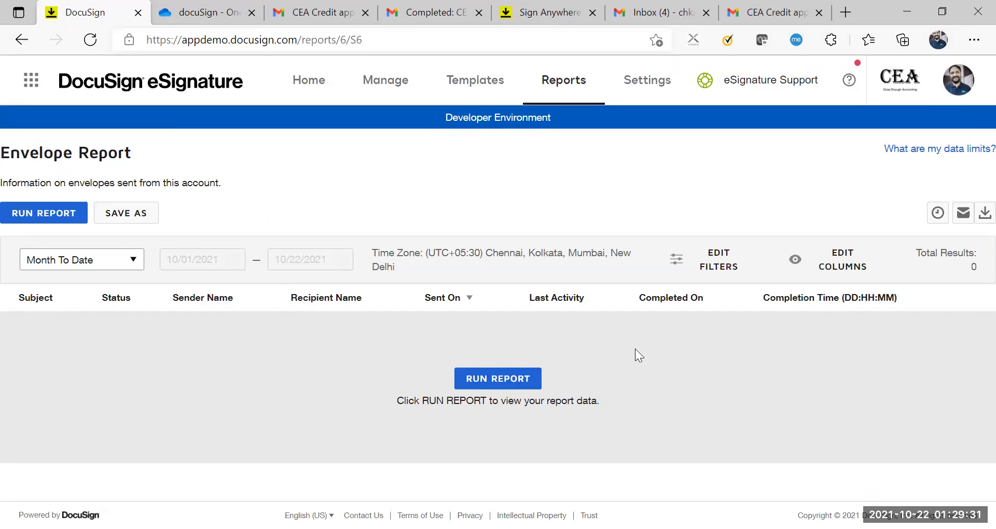
# - Run the Envelope Report and review its five envelopes
pyautogui.click(485, 382)
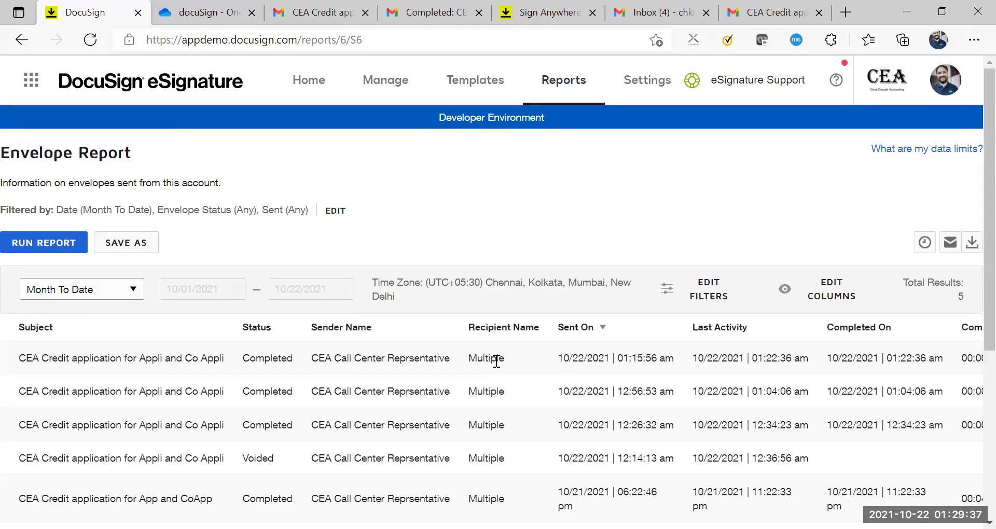
pyautogui.scroll(-3, 501, 349)
pyautogui.scroll(1, 501, 350)
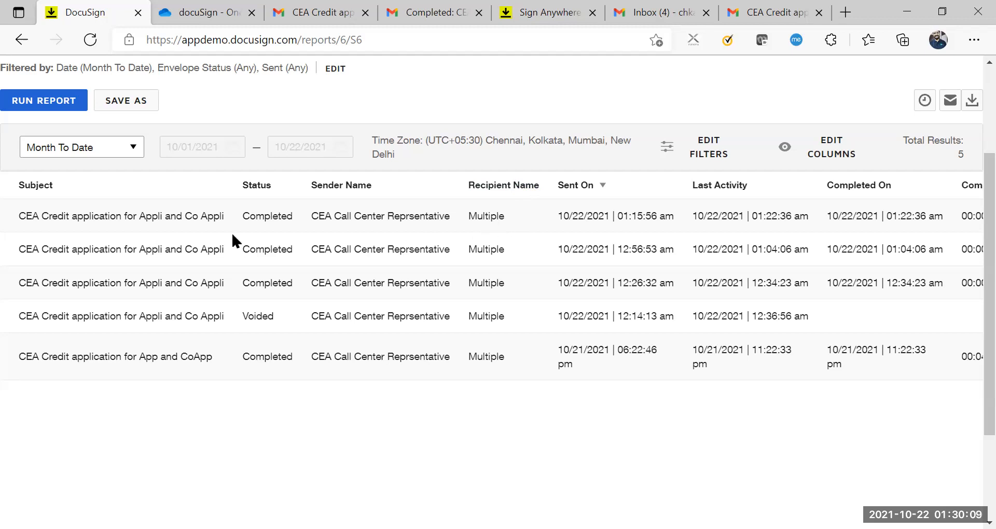
pyautogui.scroll(3, 300, 401)
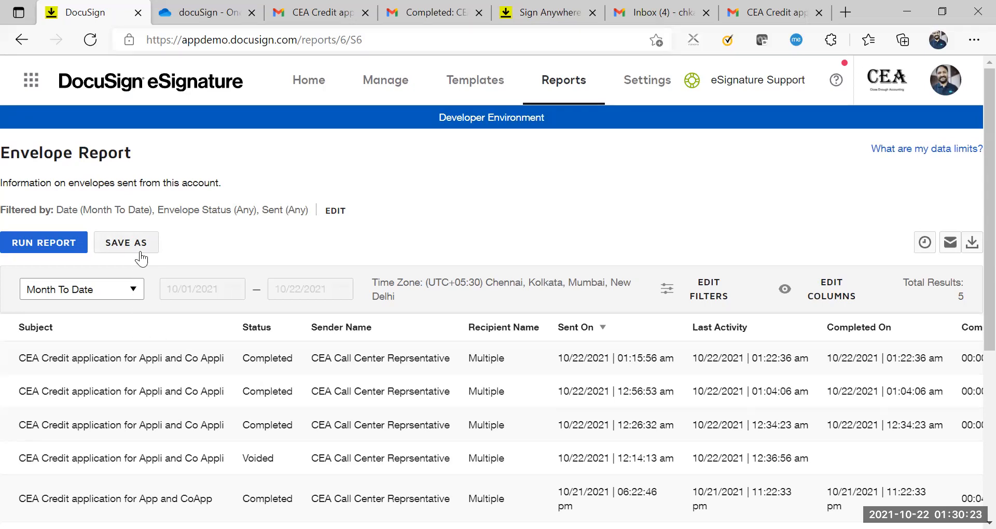
# - Change the report's date range from Last Year to All Dates, then return to Reports
pyautogui.click(134, 295)
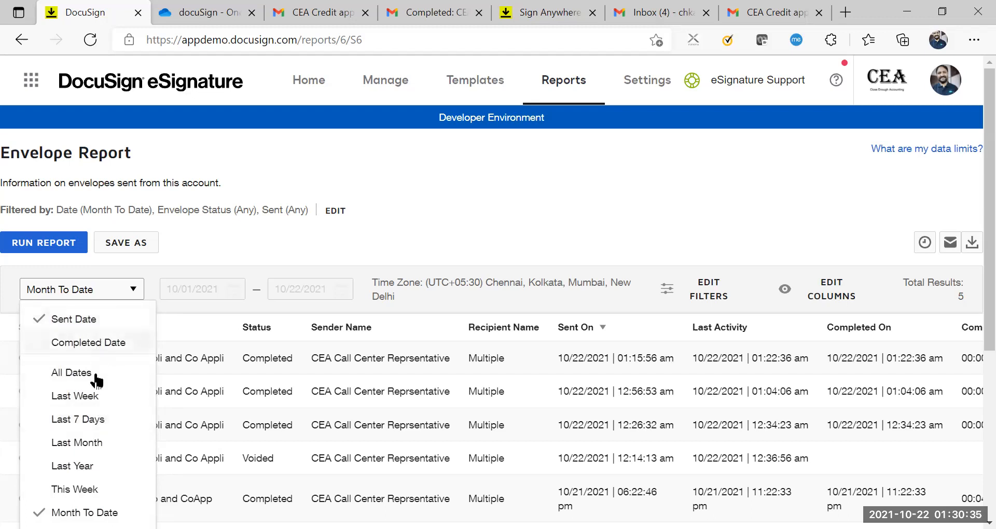
pyautogui.click(73, 466)
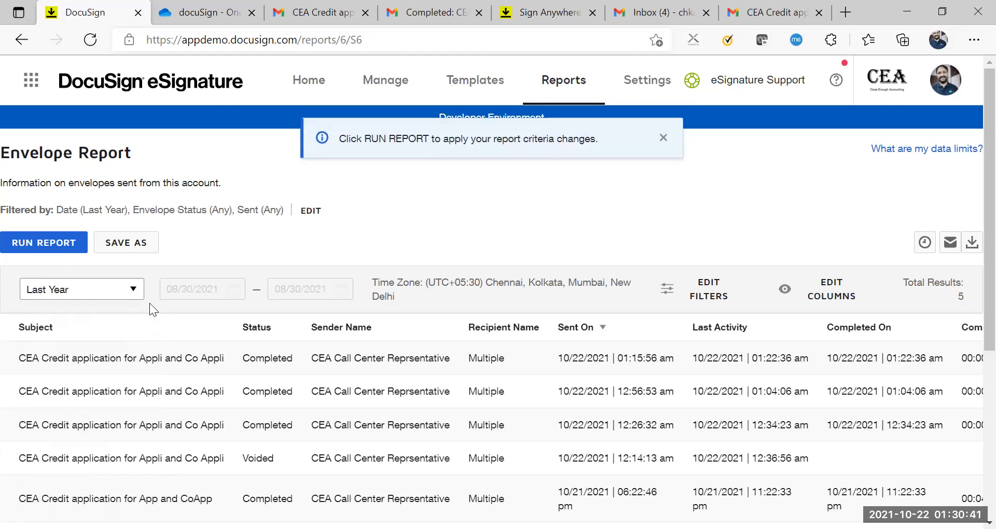
pyautogui.click(51, 291)
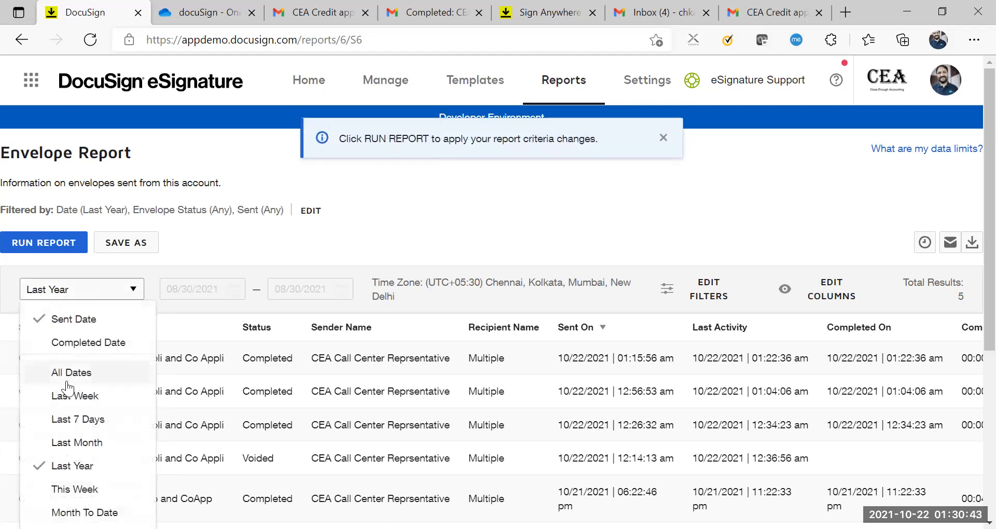
pyautogui.click(87, 375)
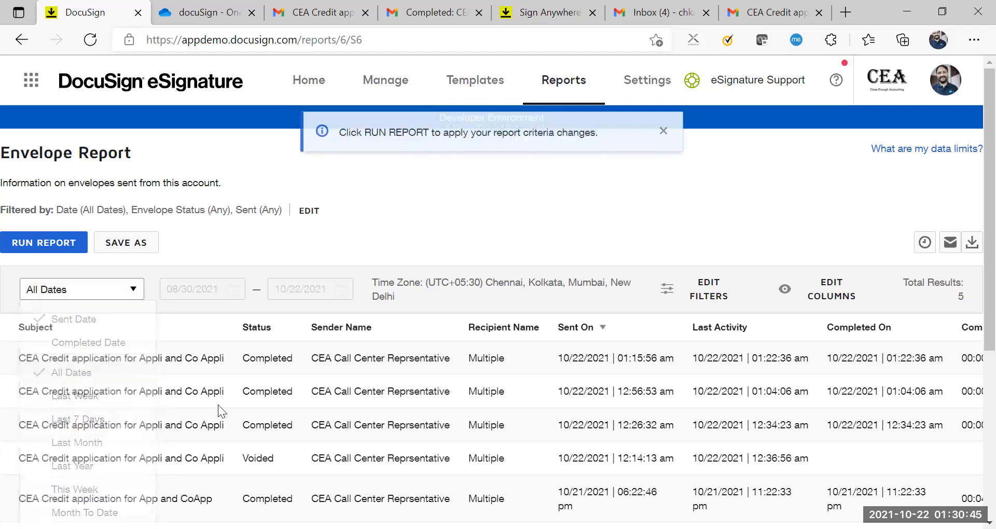
pyautogui.click(568, 86)
# - Run the Recipient Activity Report for the four recipients, then return to the Reports overview
pyautogui.click(71, 326)
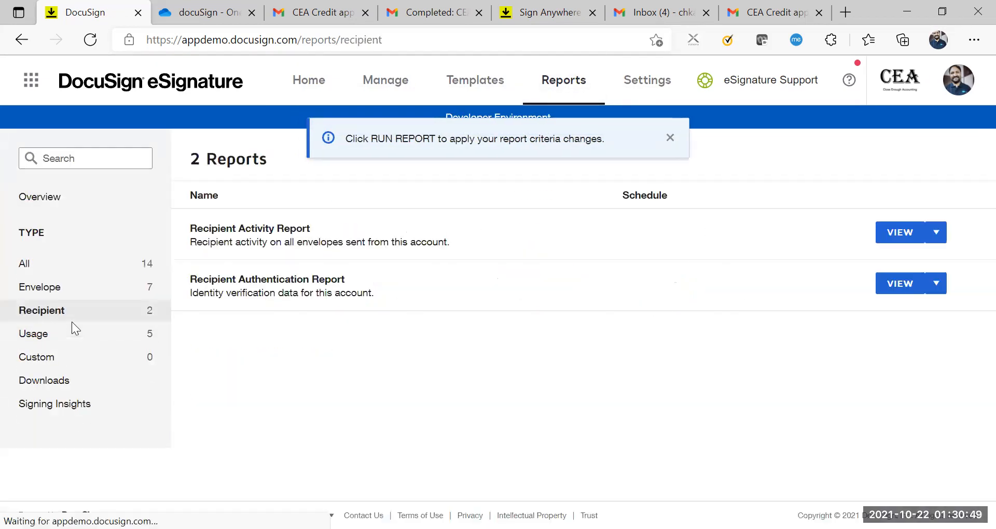
pyautogui.click(277, 240)
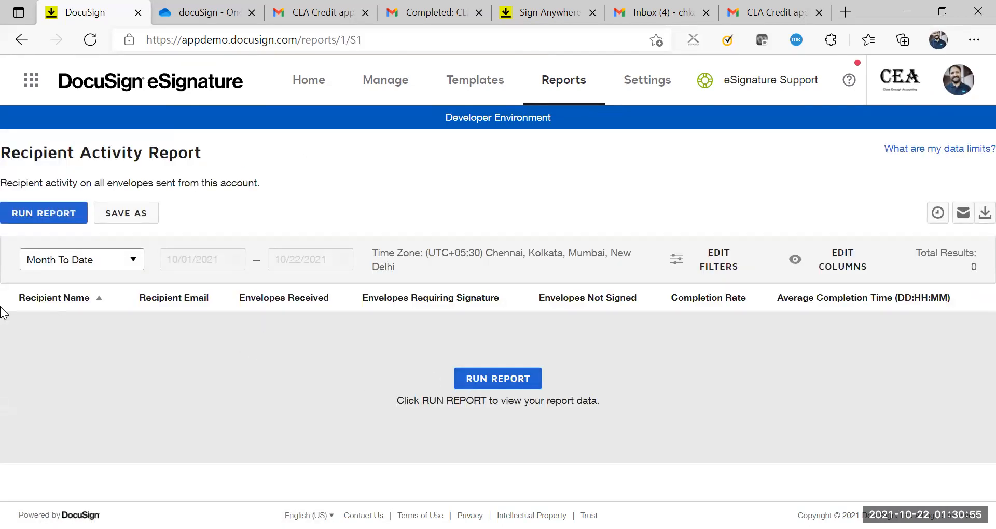
pyautogui.click(515, 377)
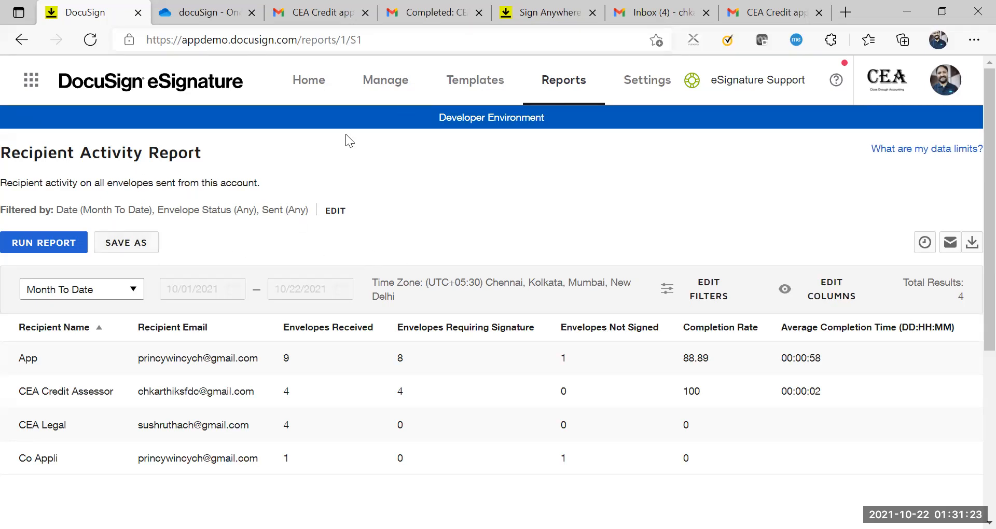
pyautogui.click(540, 106)
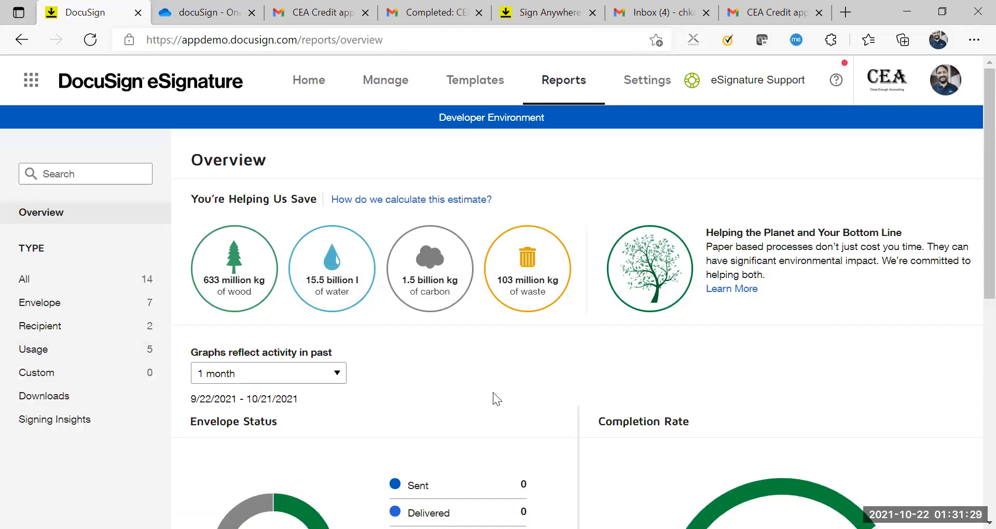
pyautogui.scroll(-3, 494, 399)
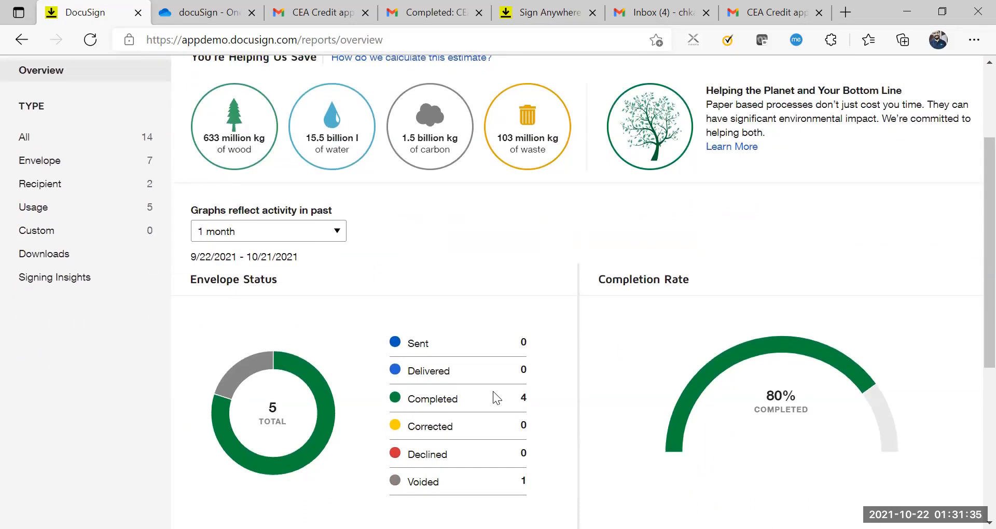
pyautogui.scroll(-1, 494, 398)
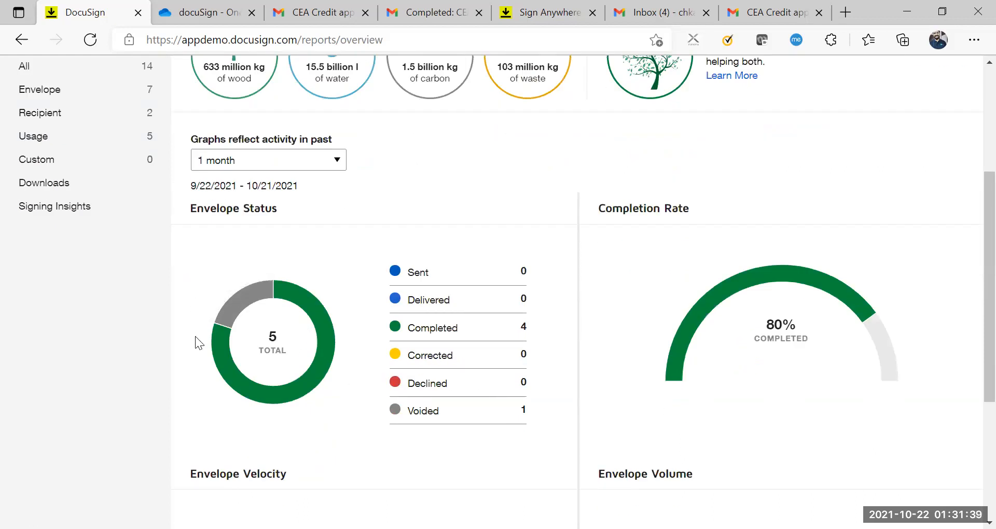
pyautogui.scroll(-1, 353, 364)
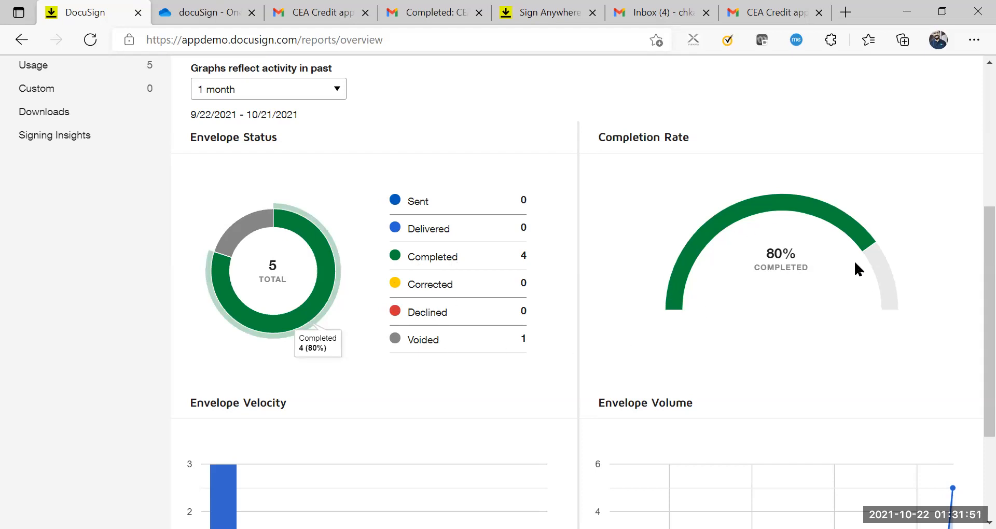
pyautogui.scroll(-3, 760, 330)
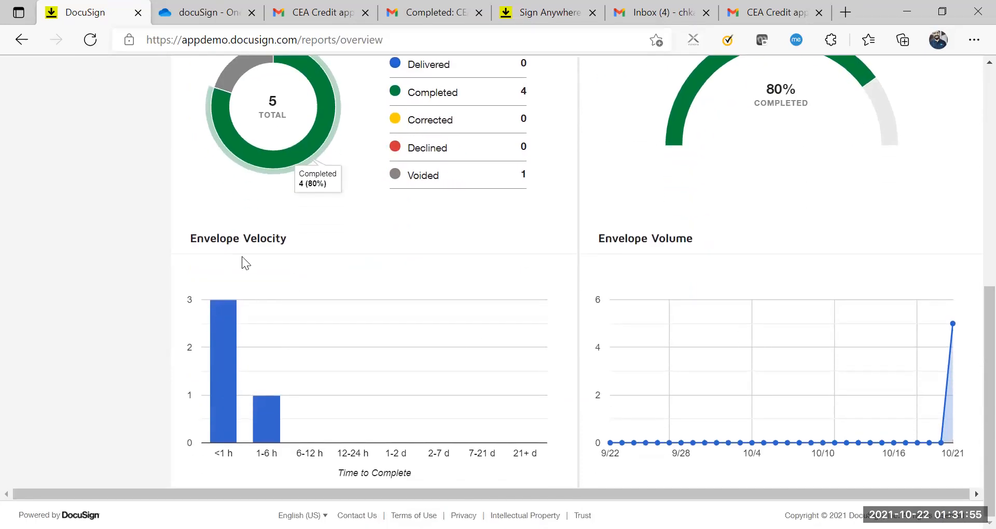
pyautogui.moveTo(222, 408)
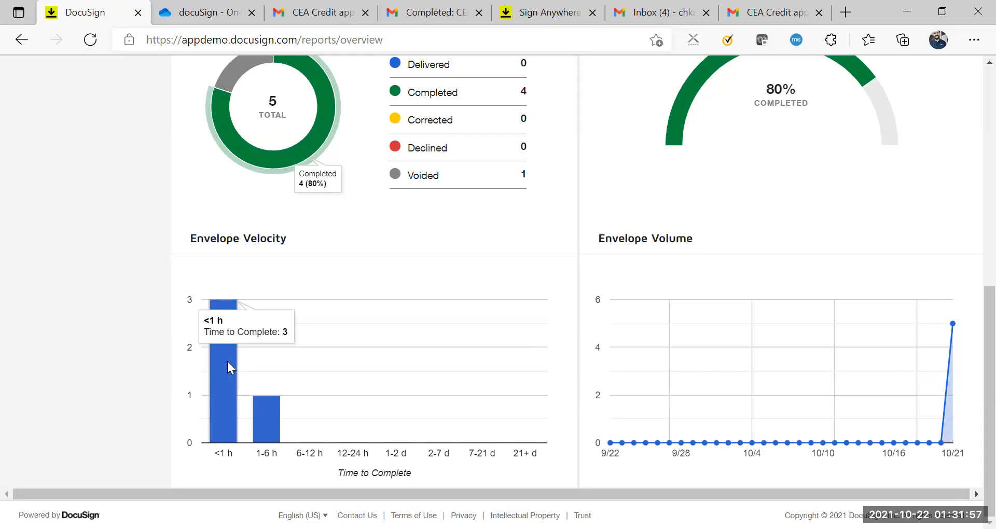
pyautogui.moveTo(267, 412)
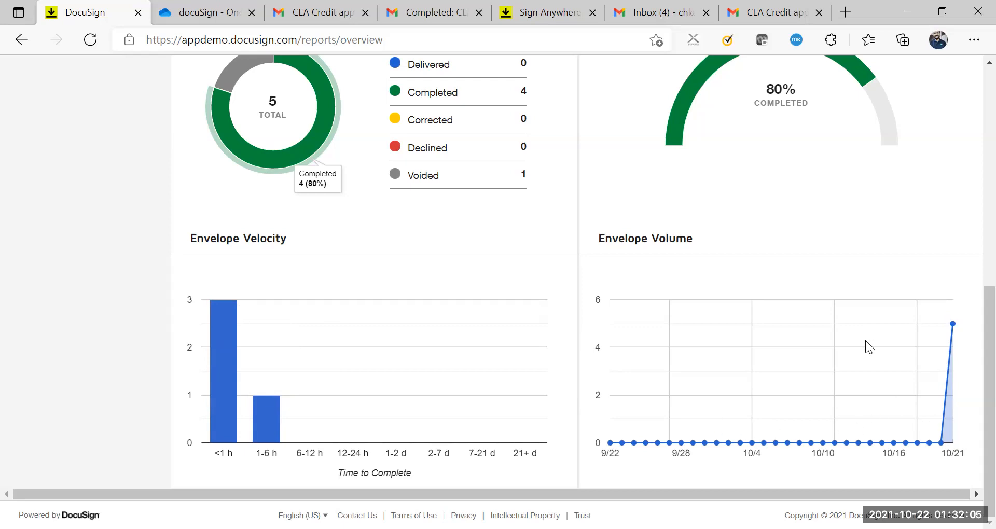
pyautogui.scroll(5, 864, 342)
pyautogui.scroll(3, 864, 343)
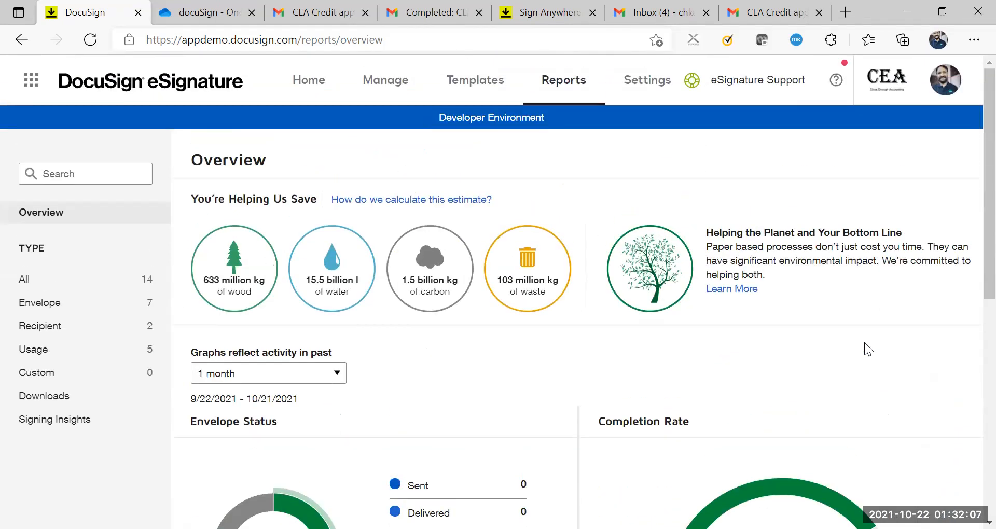